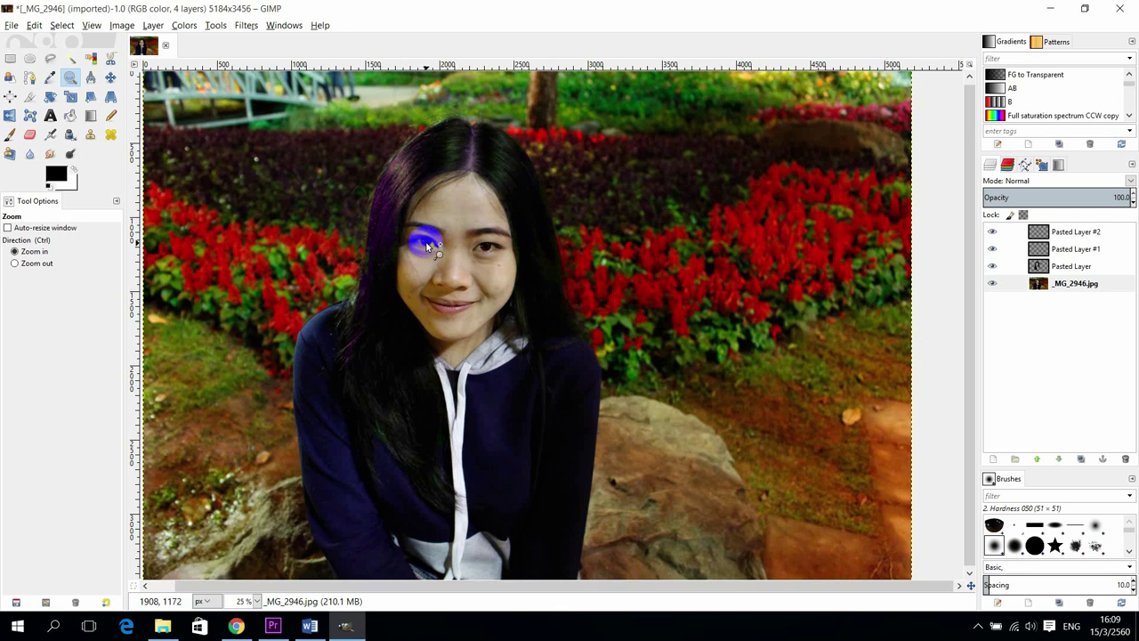
left_click(427, 246)
left_click(427, 246)
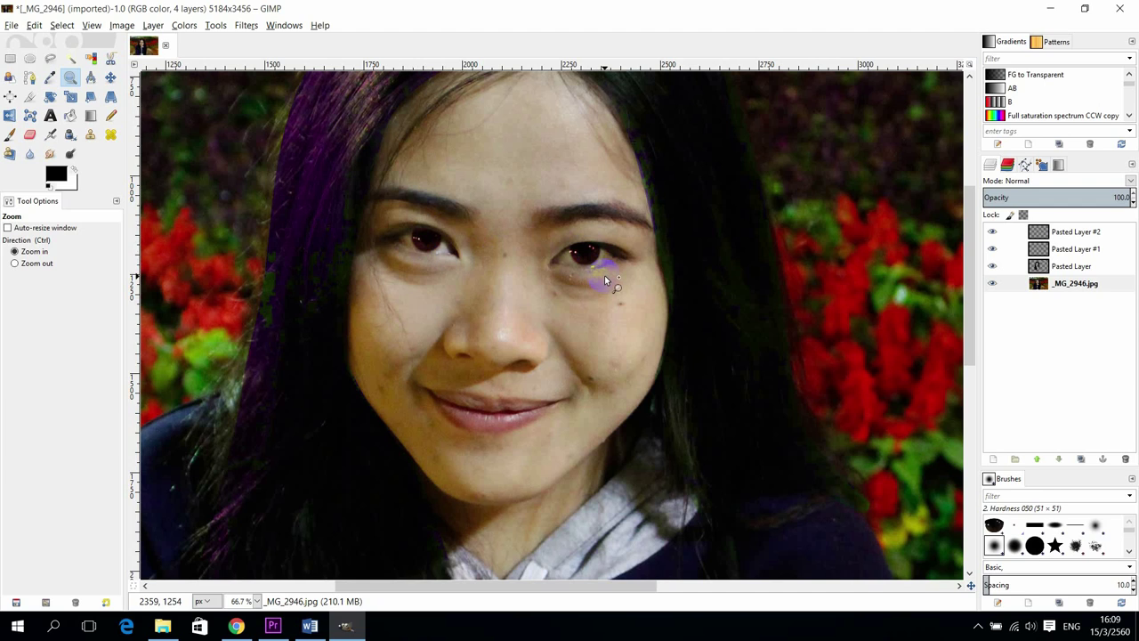
left_click_drag(604, 279, 585, 276)
left_click_drag(388, 307, 305, 307)
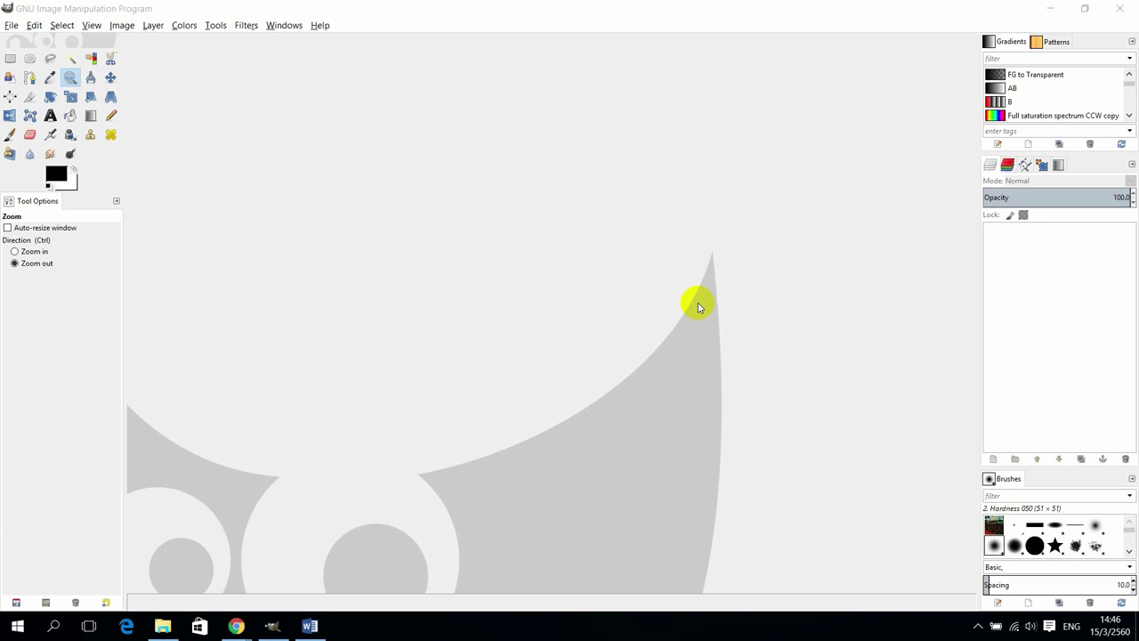
Open the portrait photo _MG_2946.jpg from the 17_109 folder.
left_click(12, 27)
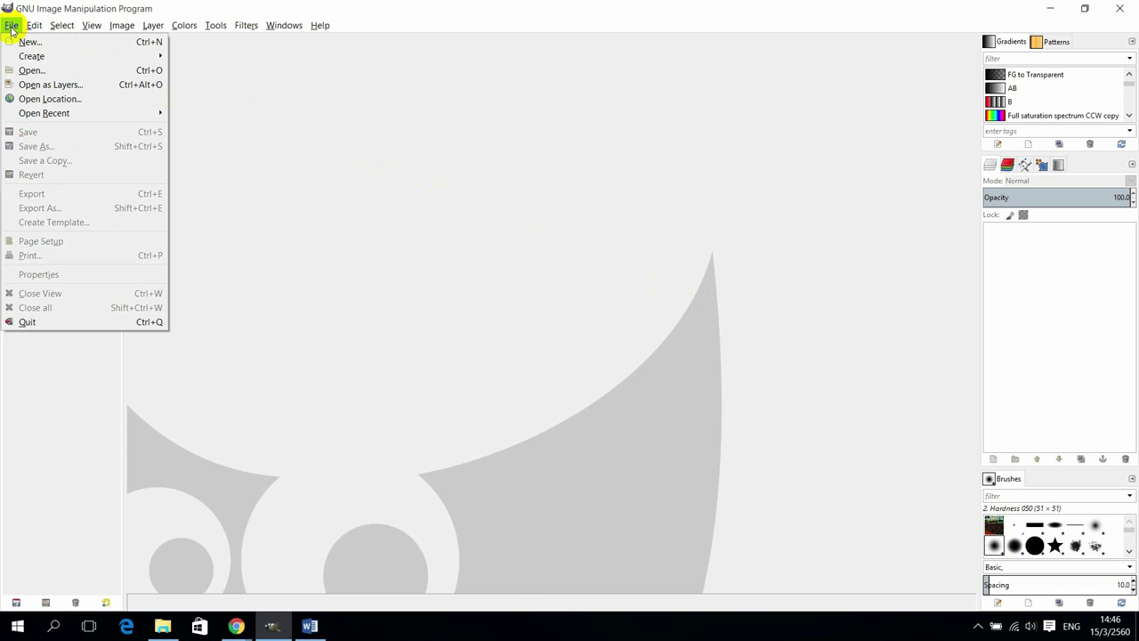
left_click(30, 69)
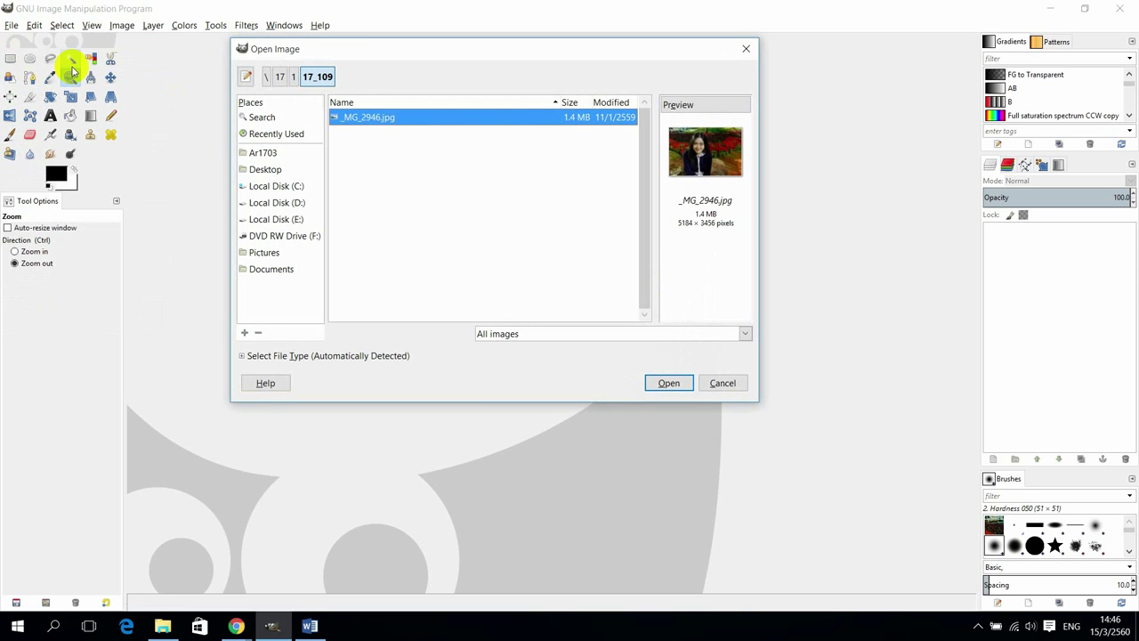
left_click(439, 120)
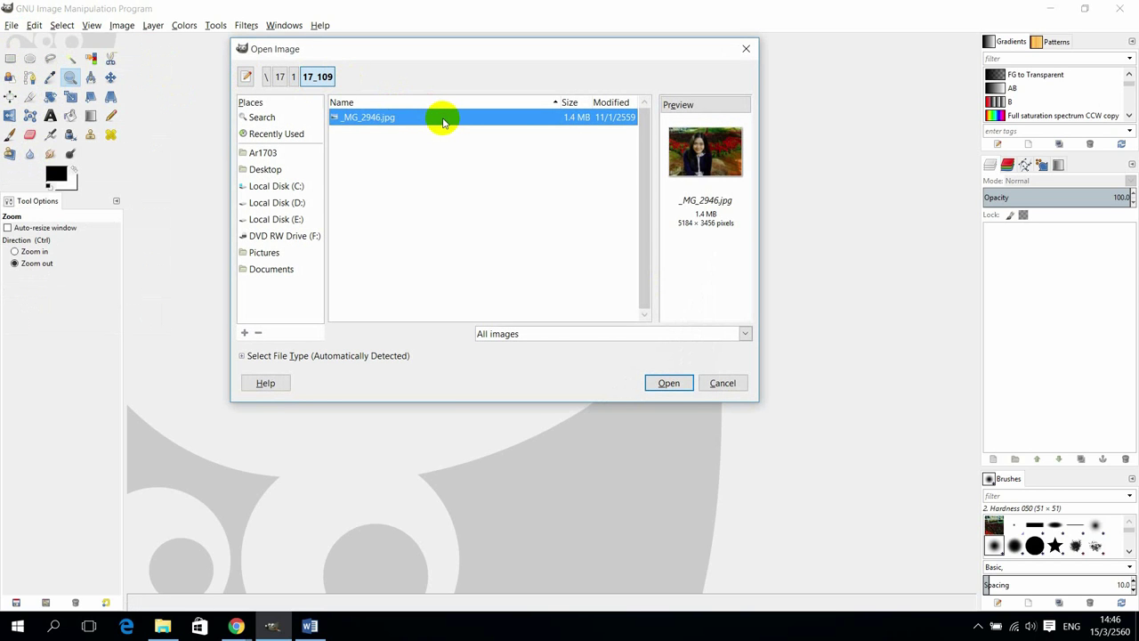
left_click(669, 385)
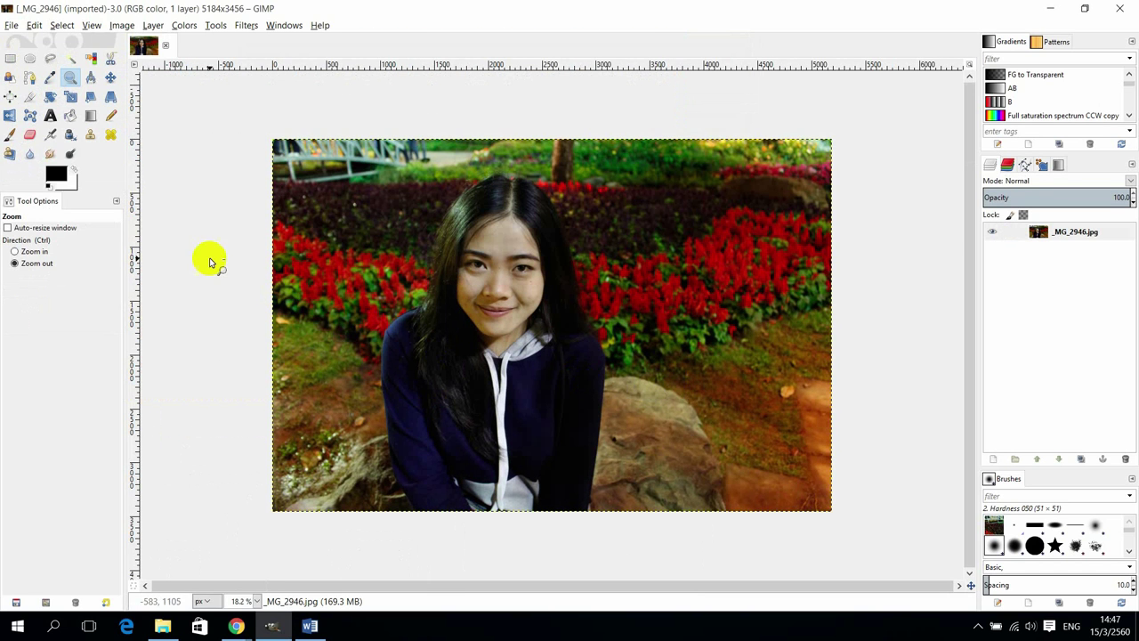
Trace the woman's hair with Scissors Select, around its outer edge and along the face and jacket, and turn the closed outline into a selection.
left_click(108, 59)
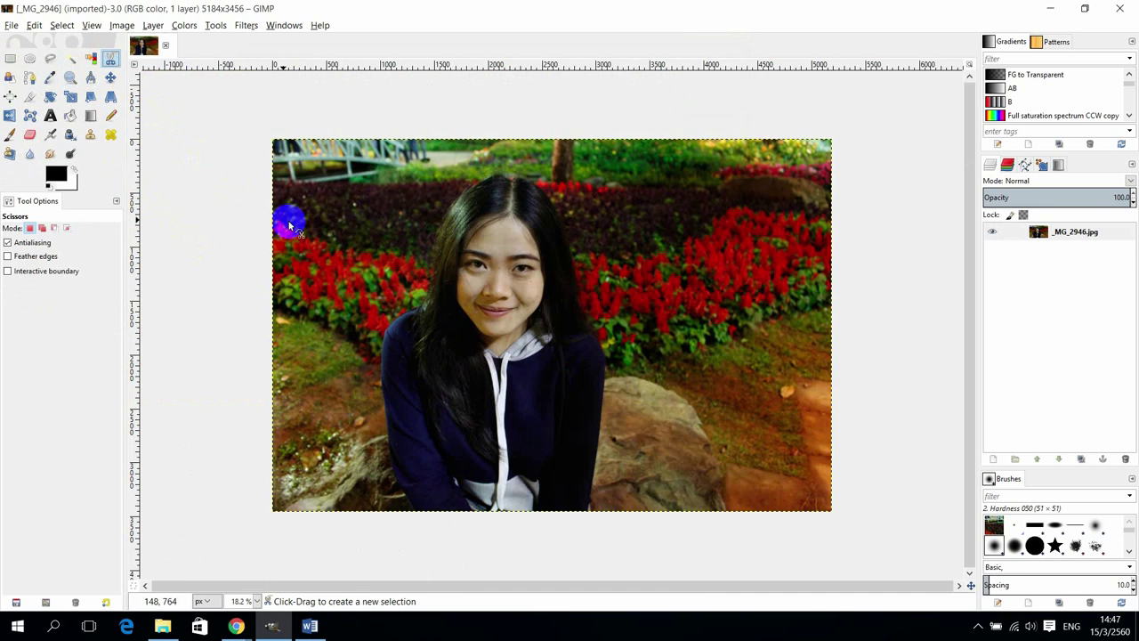
left_click(419, 318)
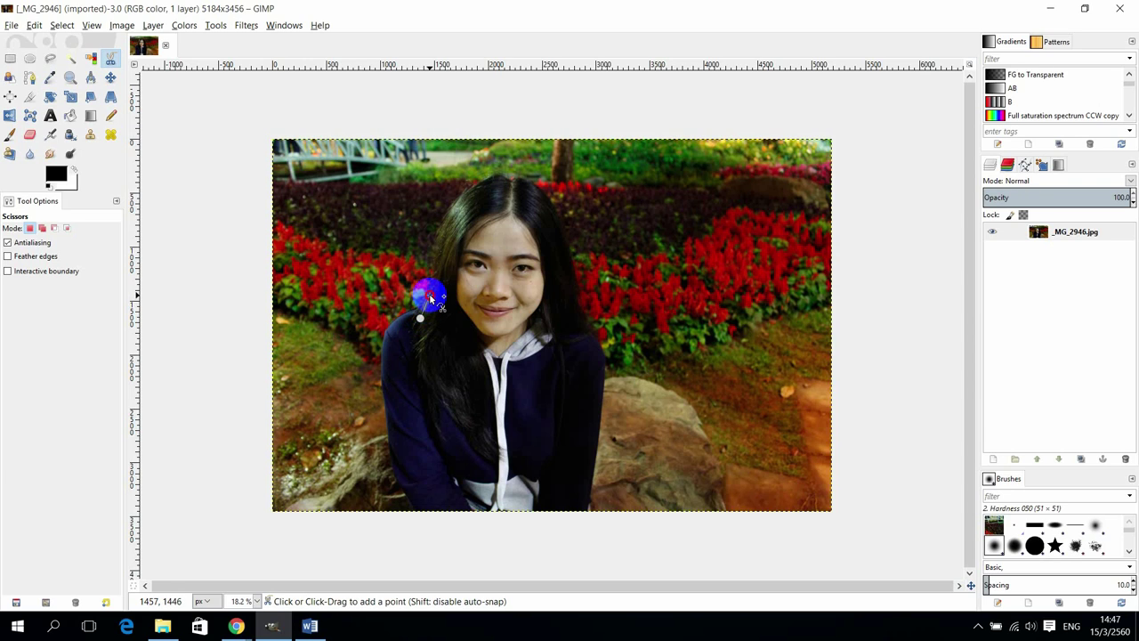
left_click(429, 294)
left_click(435, 259)
left_click(446, 214)
left_click(475, 184)
left_click(514, 181)
left_click(537, 185)
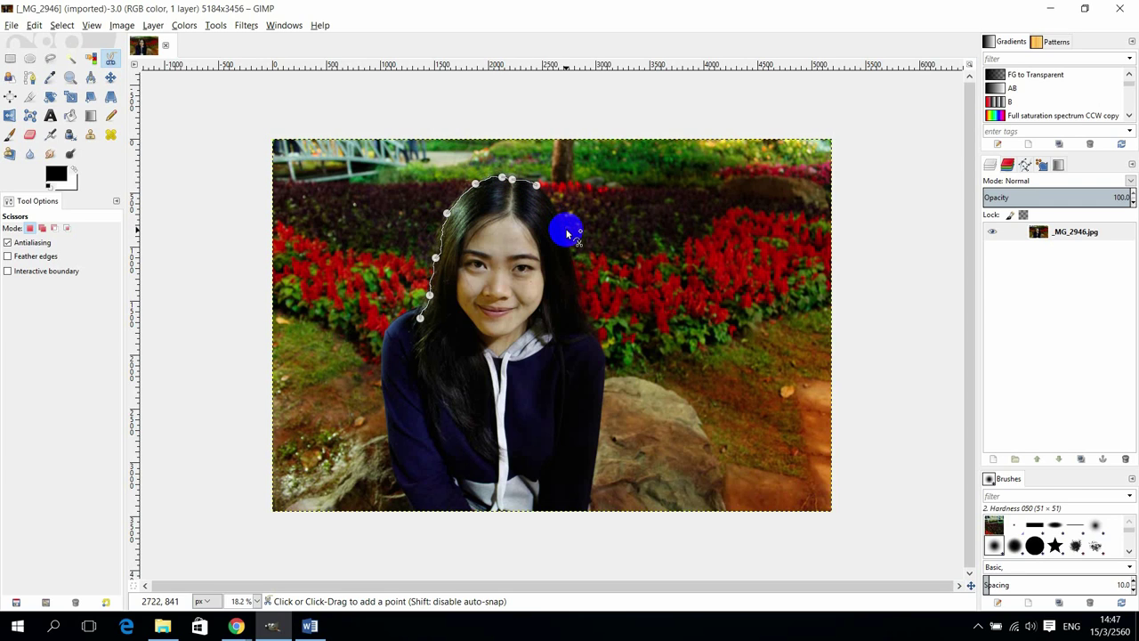
left_click(566, 231)
left_click(573, 272)
left_click(580, 300)
left_click(588, 322)
left_click(598, 343)
left_click(574, 329)
left_click(566, 341)
left_click(569, 370)
left_click(563, 408)
left_click(544, 307)
left_click(544, 286)
left_click(543, 268)
left_click(534, 241)
left_click(516, 217)
left_click(493, 215)
left_click(463, 243)
left_click(457, 264)
left_click(455, 295)
left_click(468, 313)
left_click(481, 331)
left_click(488, 367)
left_click(487, 397)
left_click(494, 445)
left_click(481, 450)
left_click(453, 413)
left_click(442, 436)
left_click(424, 379)
left_click(417, 330)
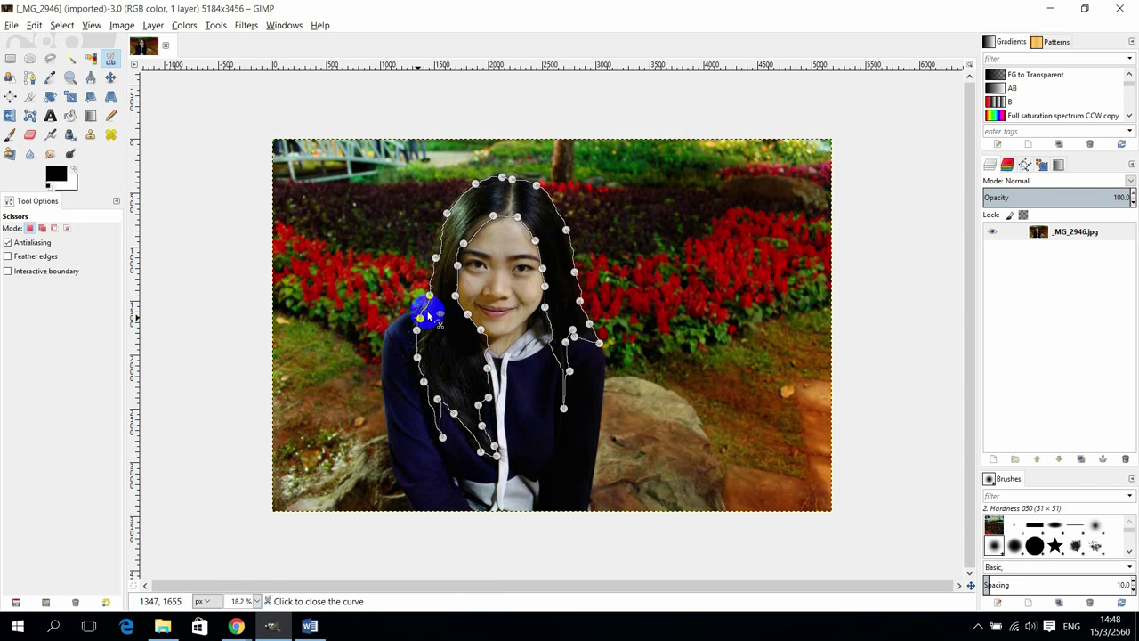
left_click(429, 294)
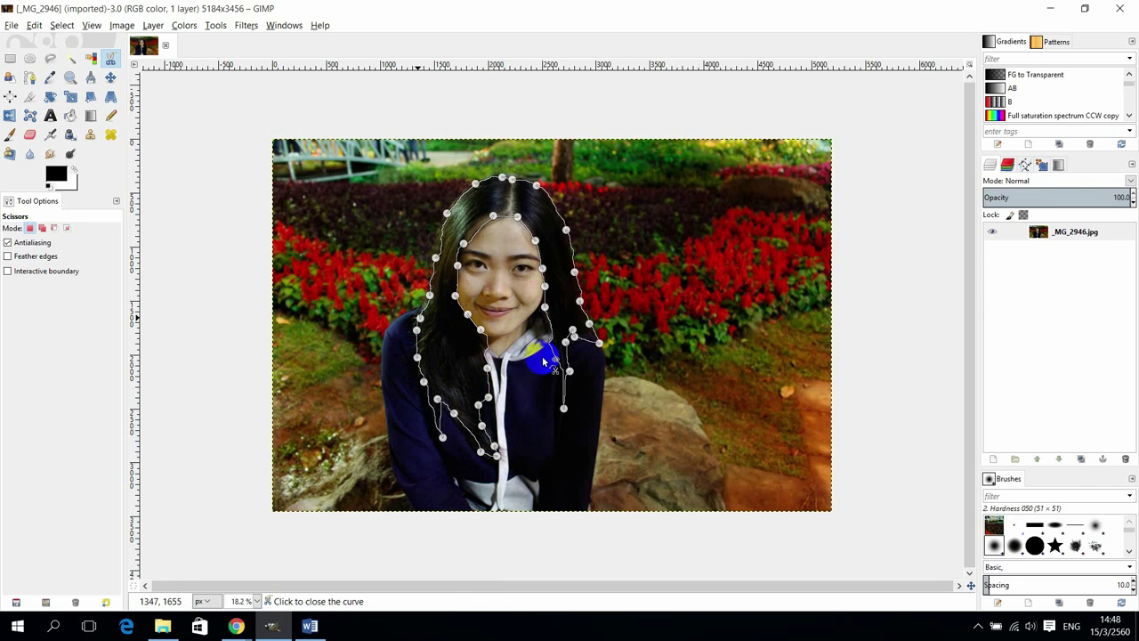
left_click(560, 408)
key("Return")
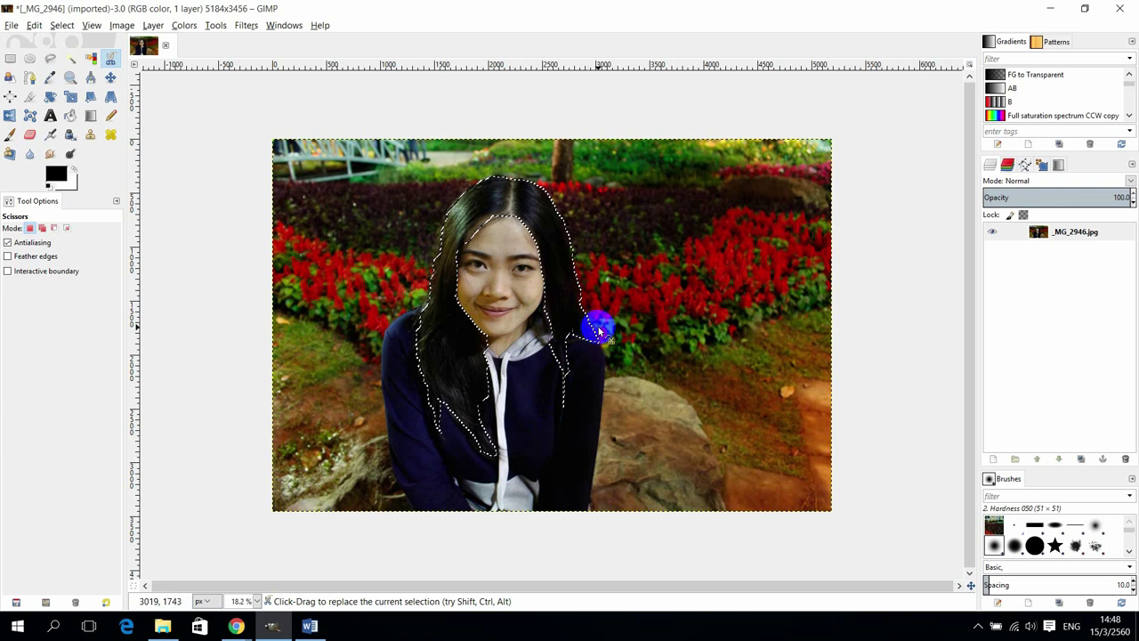
Copy the selected hair from the _MG_2946.jpg layer and paste it as a new layer.
left_click(1077, 233)
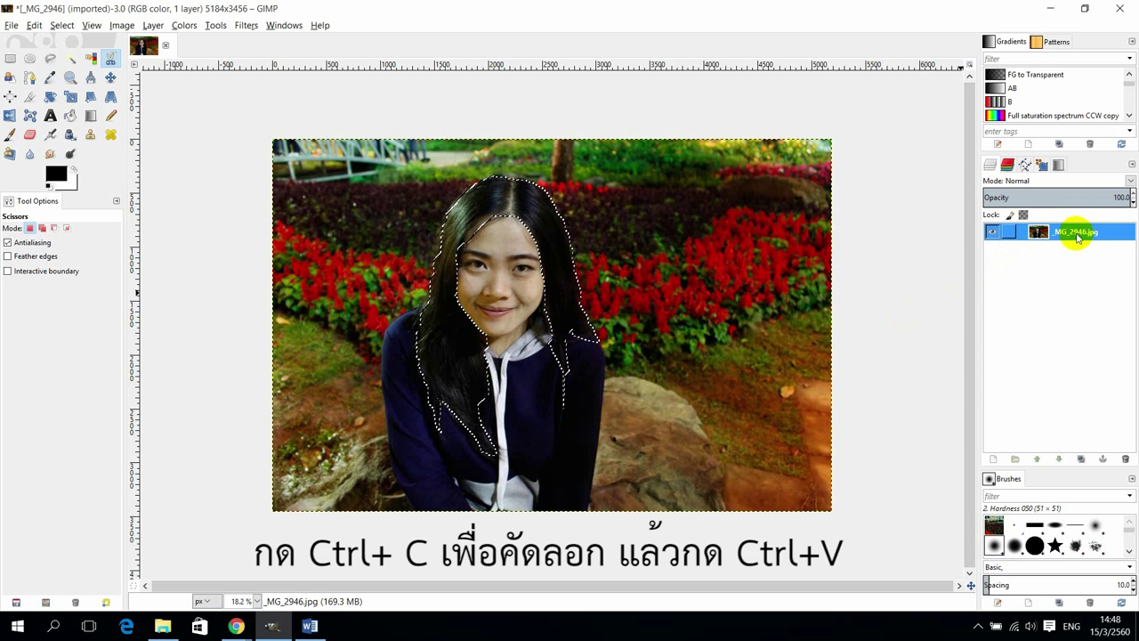
key("ctrl+c")
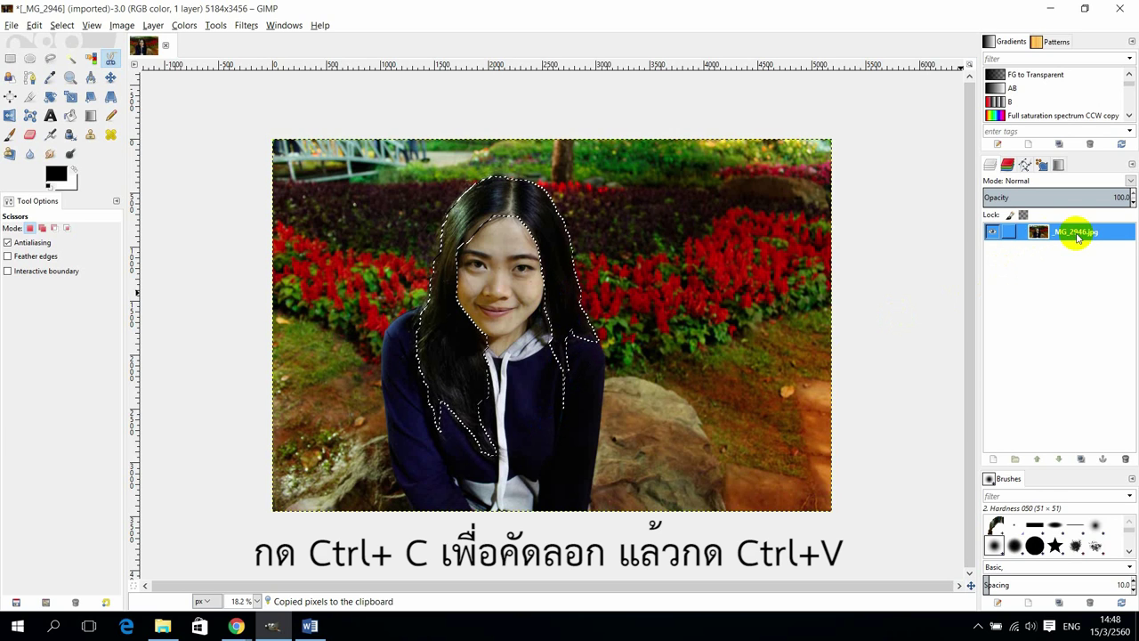
key("ctrl+v")
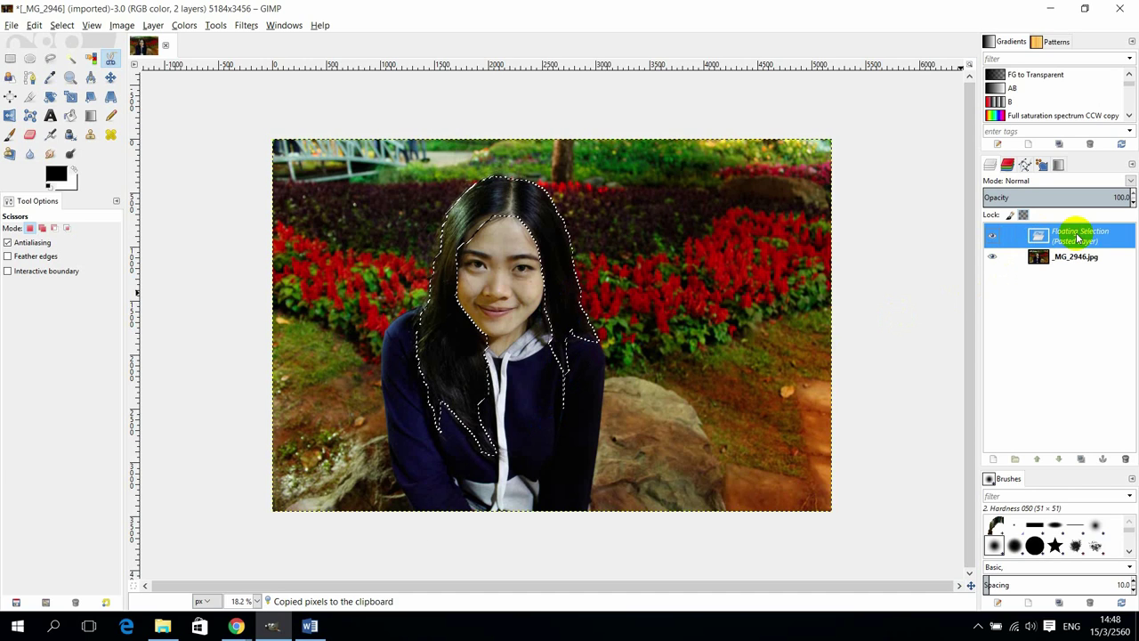
right_click(1078, 239)
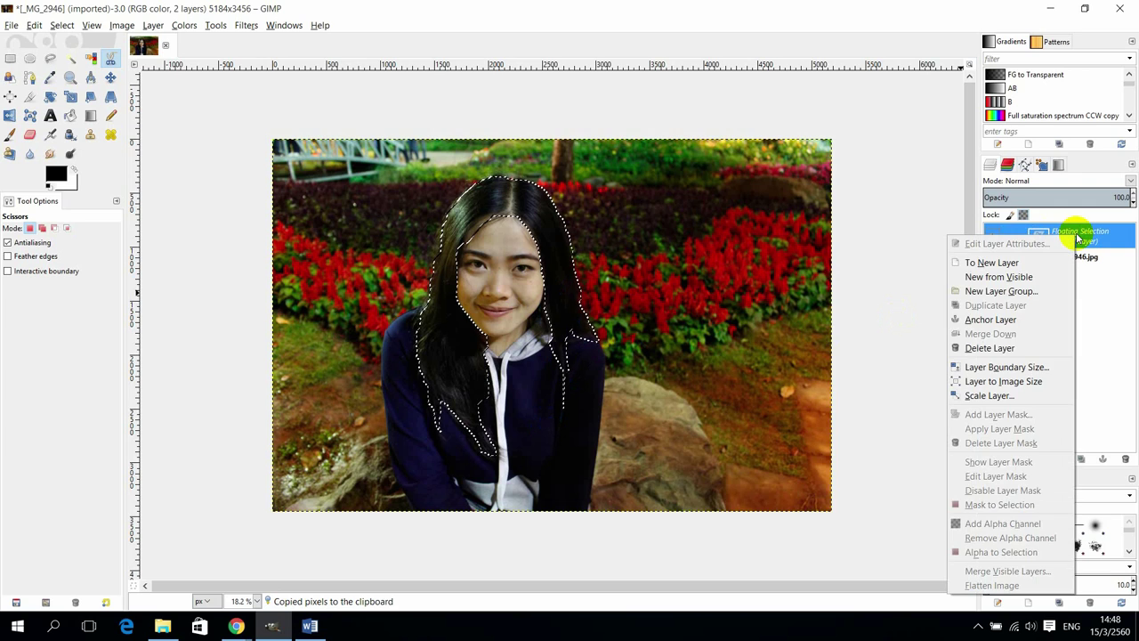
left_click(991, 263)
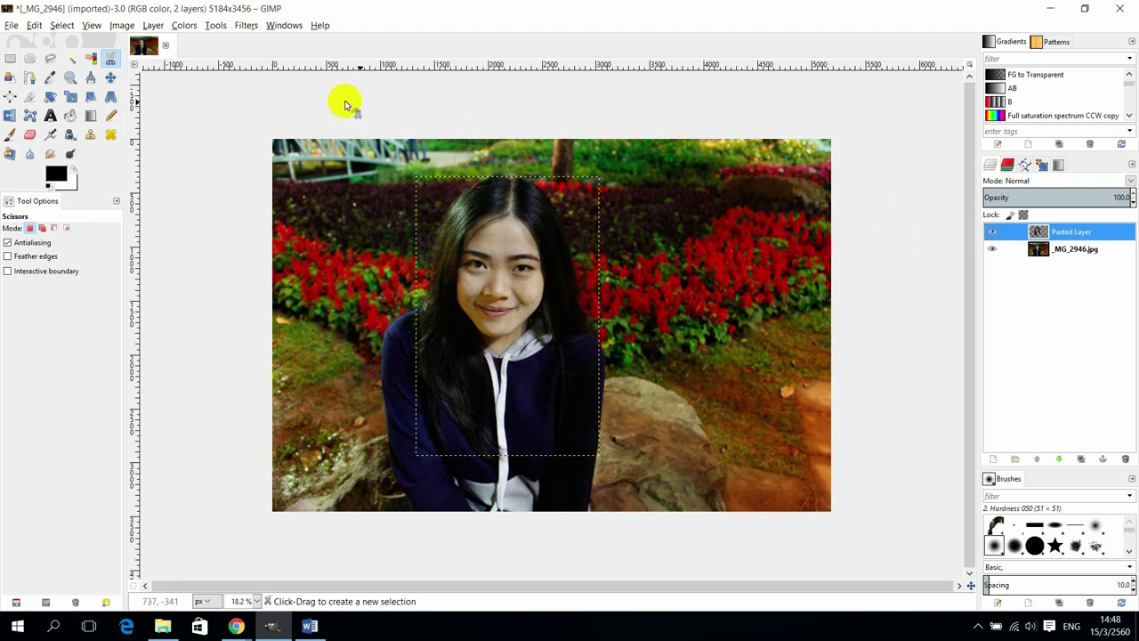
Recolour the pasted hair layer with Hue-Saturation, shifting the hue and raising the saturation.
left_click(187, 26)
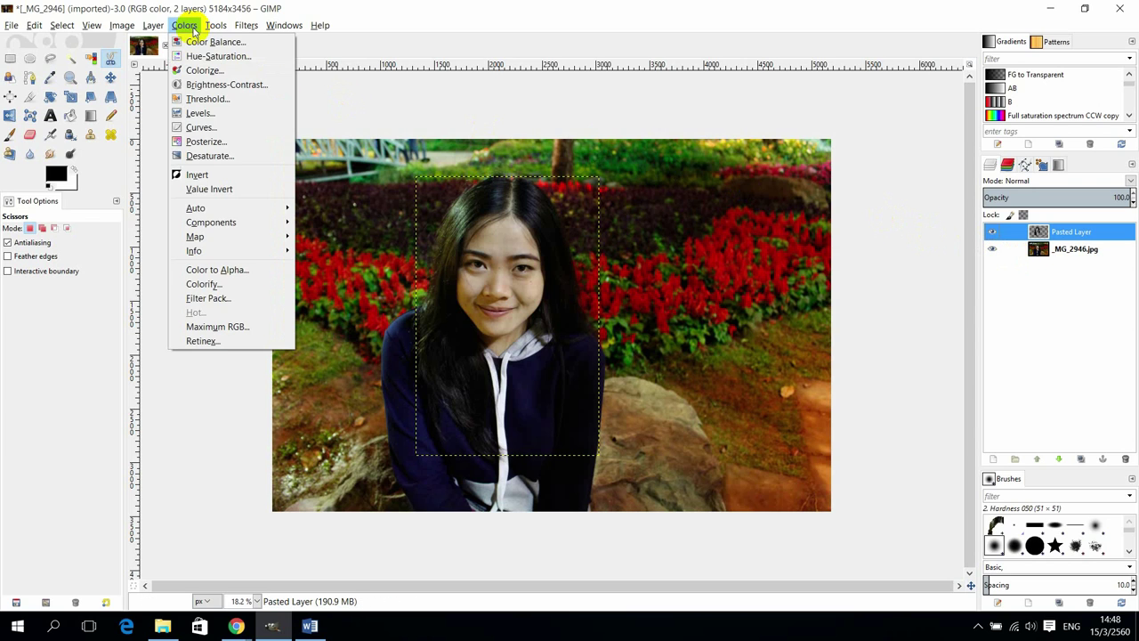
left_click(203, 57)
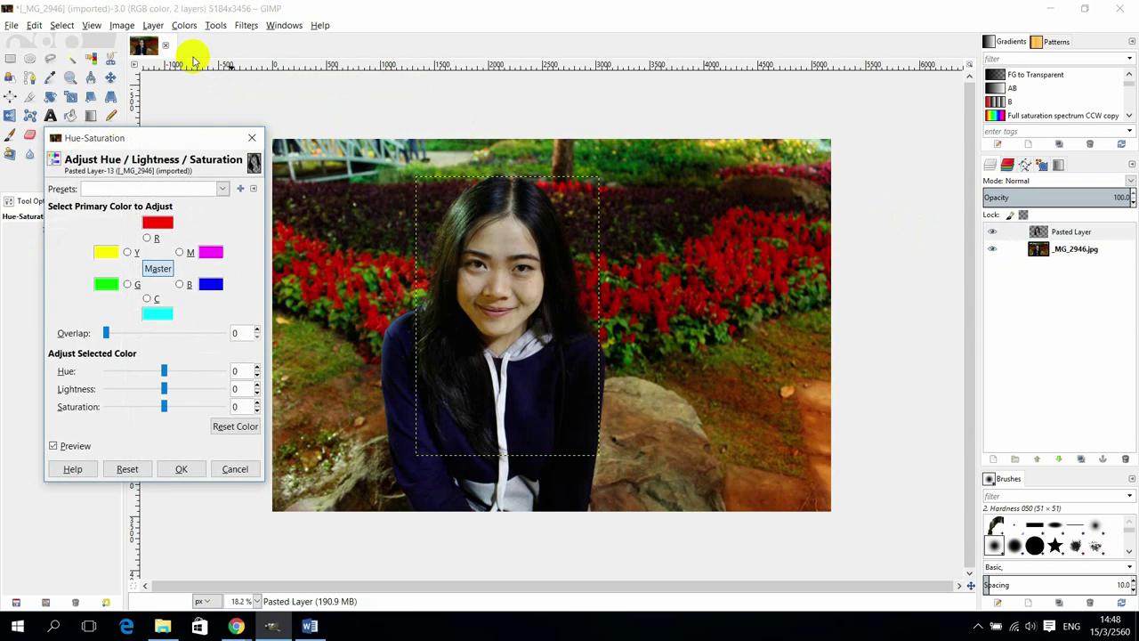
mouse_move(165, 371)
left_mouse_down()
mouse_move(145, 371)
mouse_move(178, 372)
mouse_move(161, 361)
mouse_move(173, 388)
left_mouse_up()
left_click_drag(164, 407, 197, 407)
left_click_drag(173, 388, 164, 387)
left_click(181, 469)
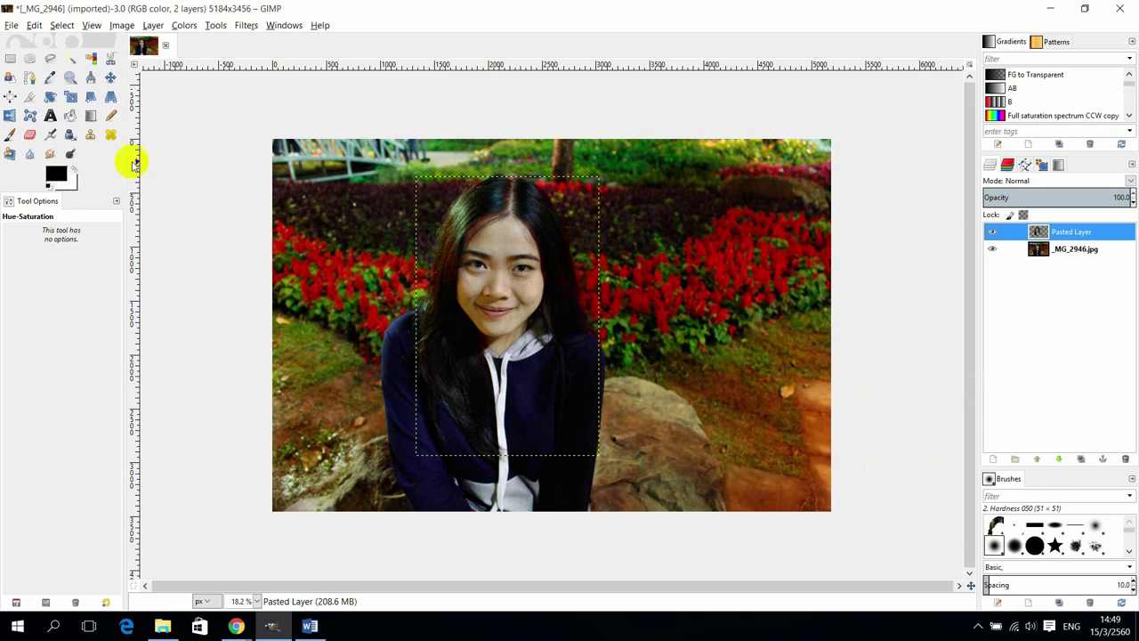
Set up an export of the edited photo to the 17_109 folder with JPEG image as the file type.
left_click(11, 25)
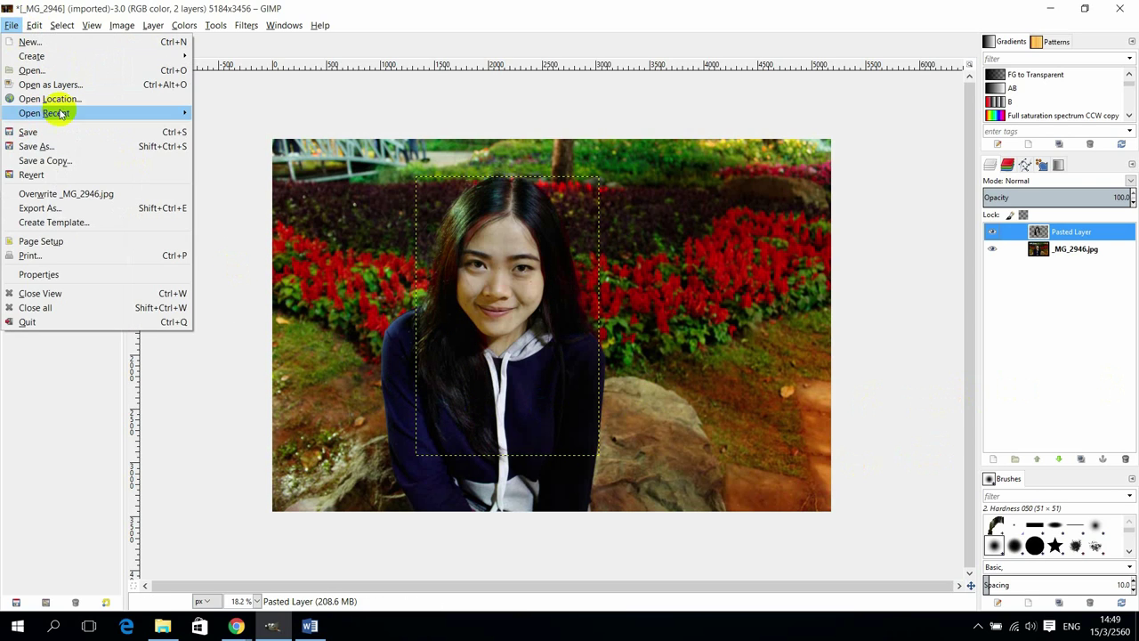
left_click(69, 208)
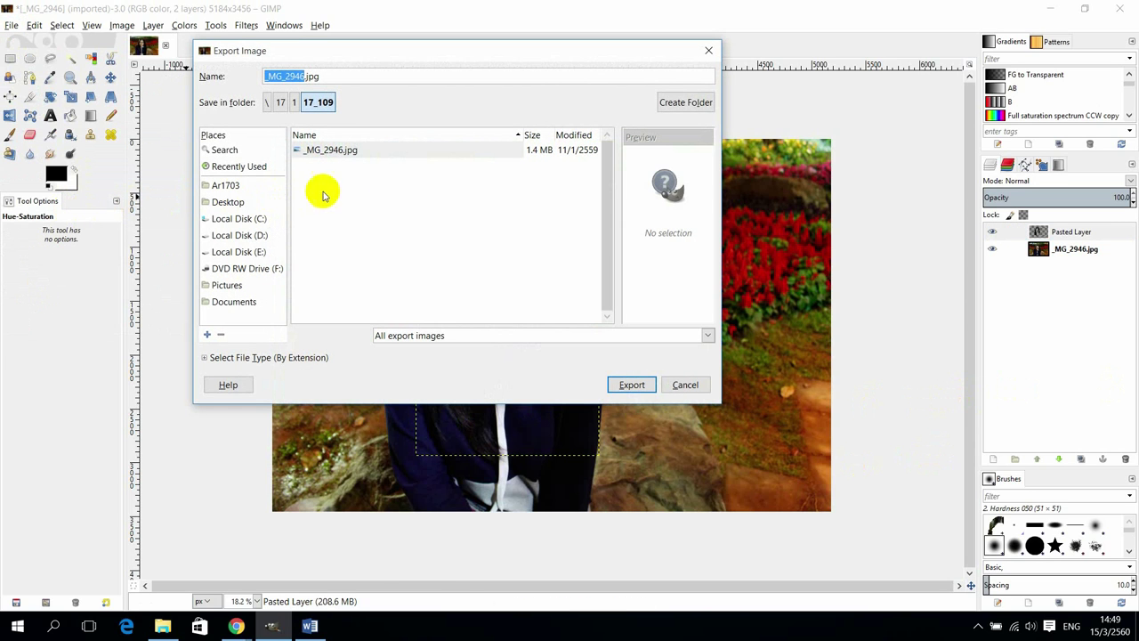
left_click(705, 334)
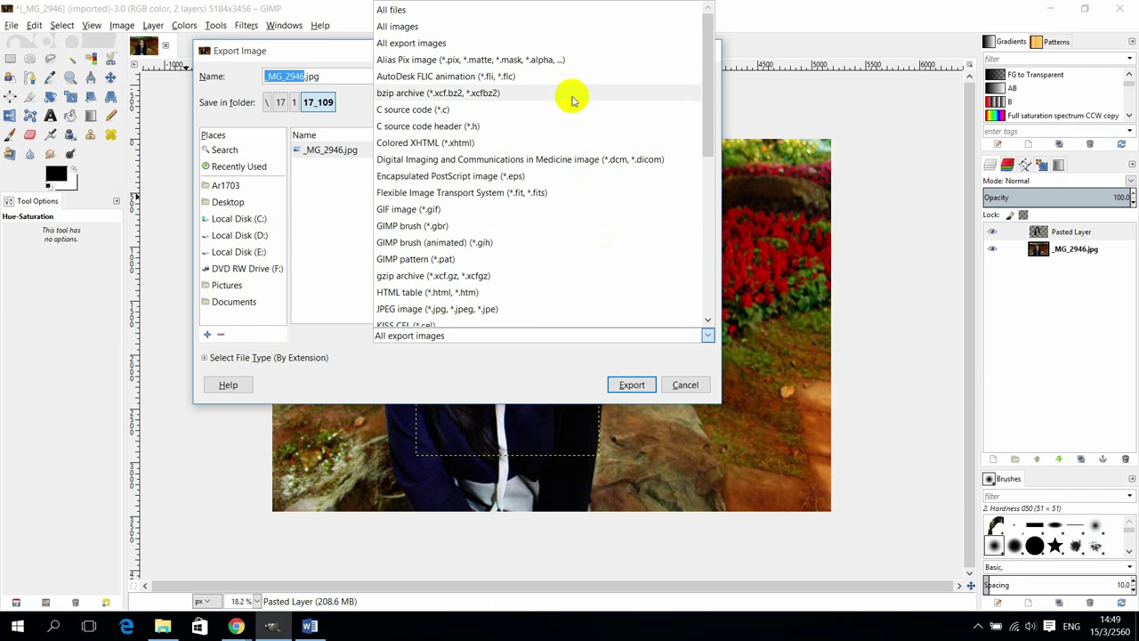
left_click(525, 307)
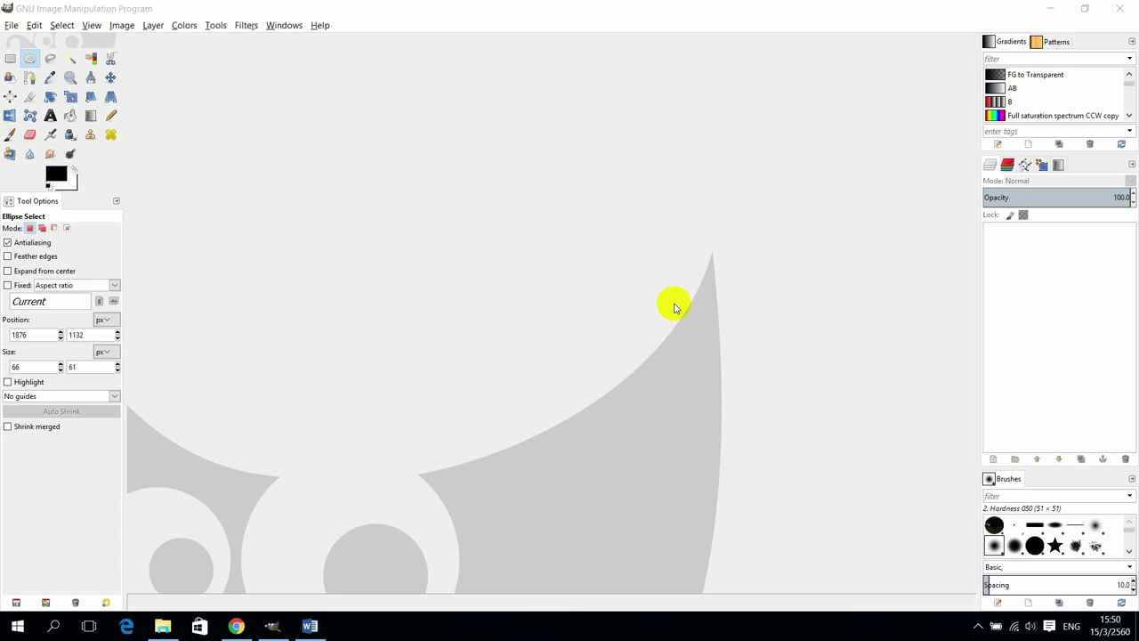
Open the original _MG_2946.jpg photo again for a fresh edit.
left_click(12, 27)
left_click(30, 71)
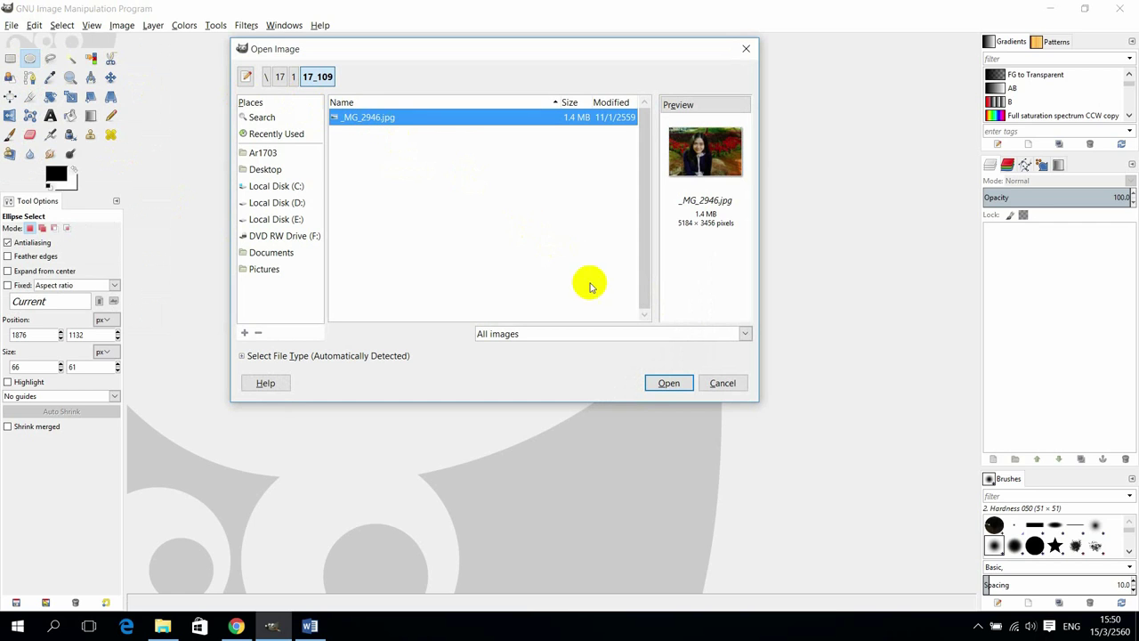
left_click(658, 382)
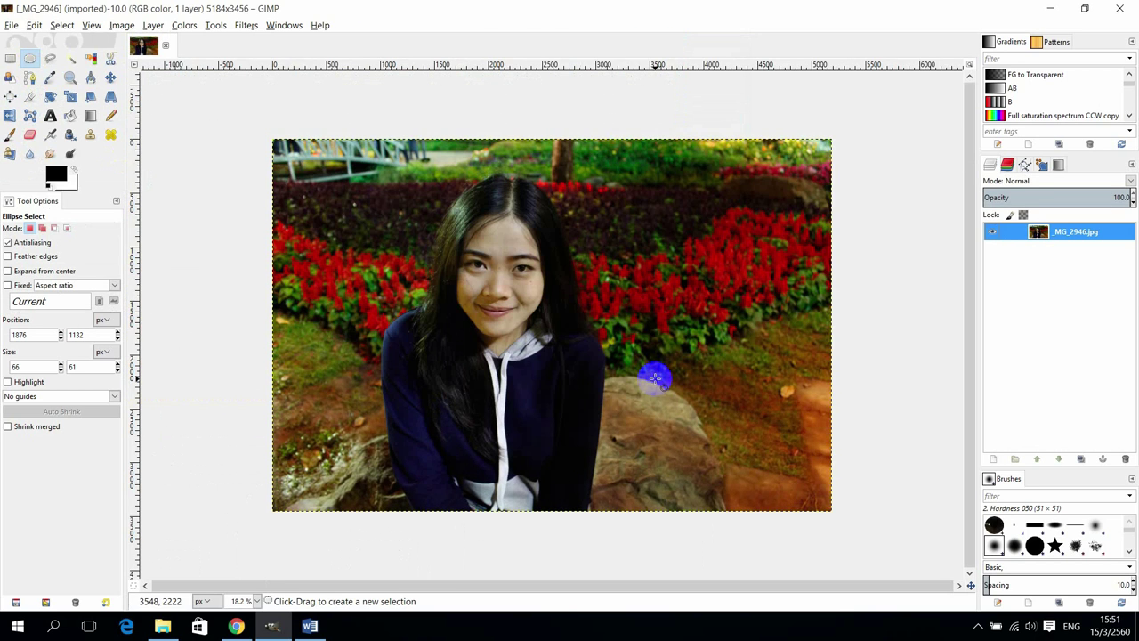
Add a new transparent layer above the _MG_2946.jpg photo layer, with the eye on the photo's left side in close-up.
left_click(70, 80)
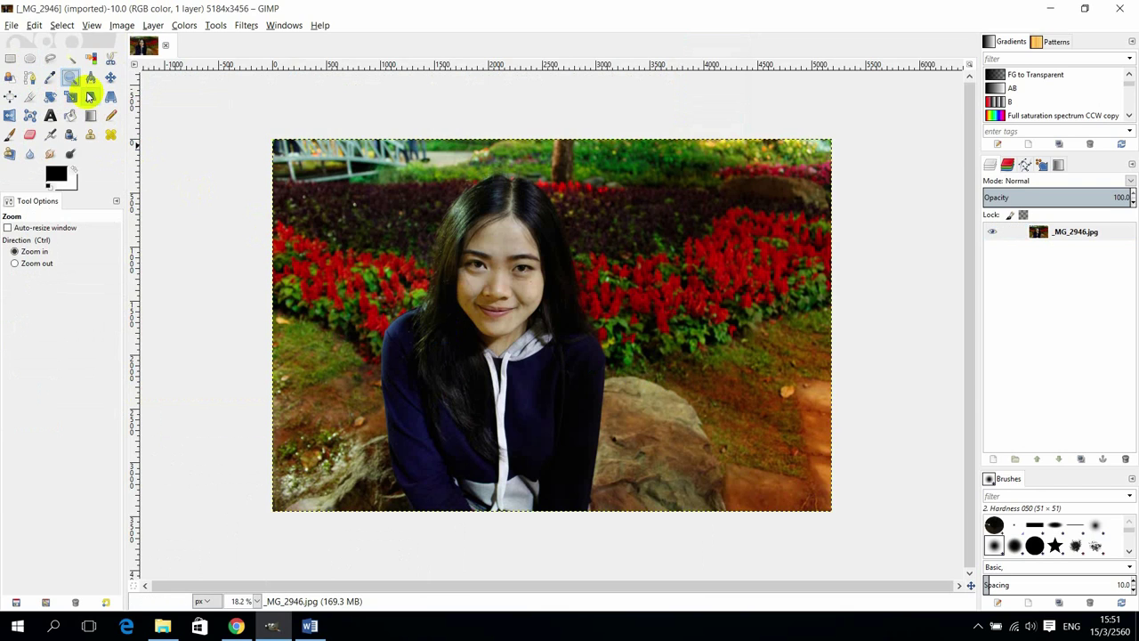
left_click(480, 267)
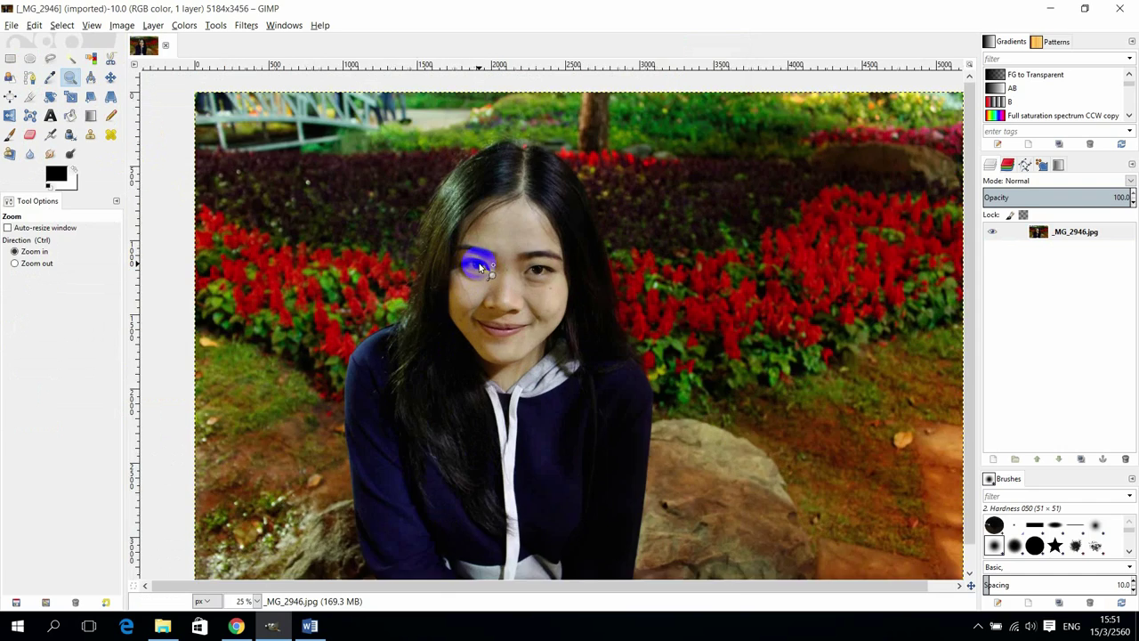
left_click(480, 267)
left_click(479, 267)
left_click(479, 267)
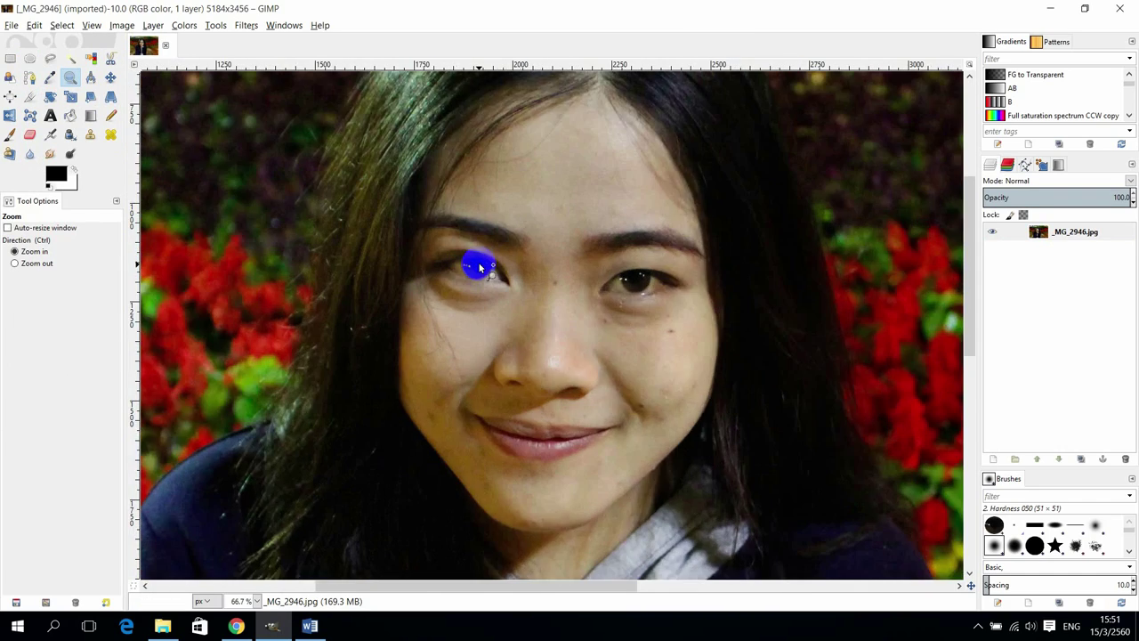
left_click(480, 267)
left_click(480, 267)
left_click(479, 267)
left_click(479, 267)
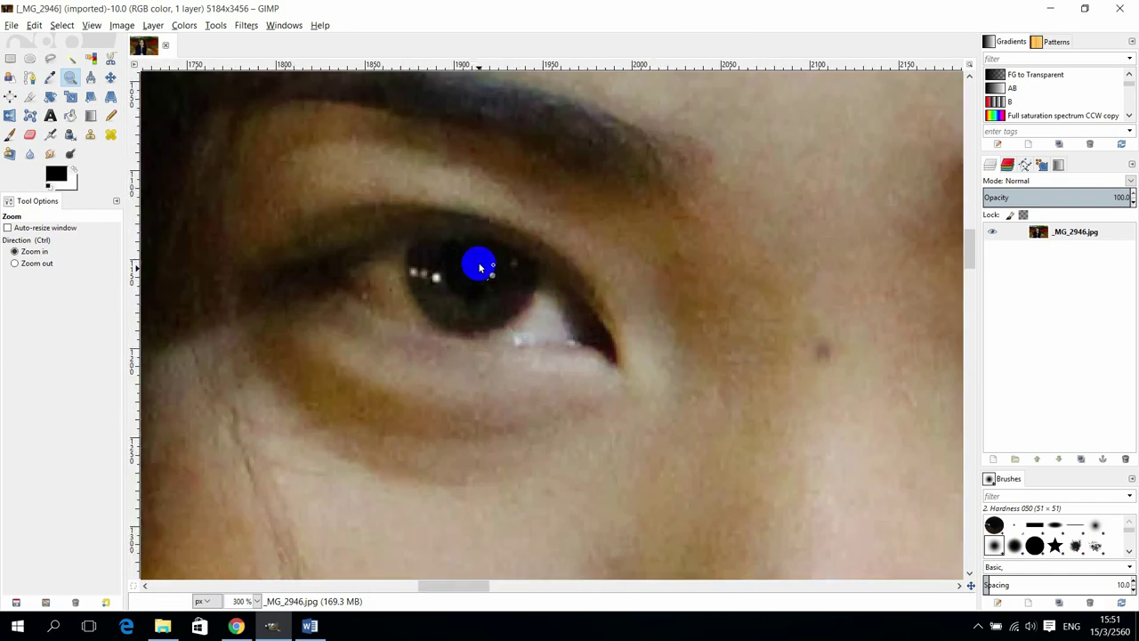
left_click(480, 267)
left_click(480, 266)
left_click(479, 267)
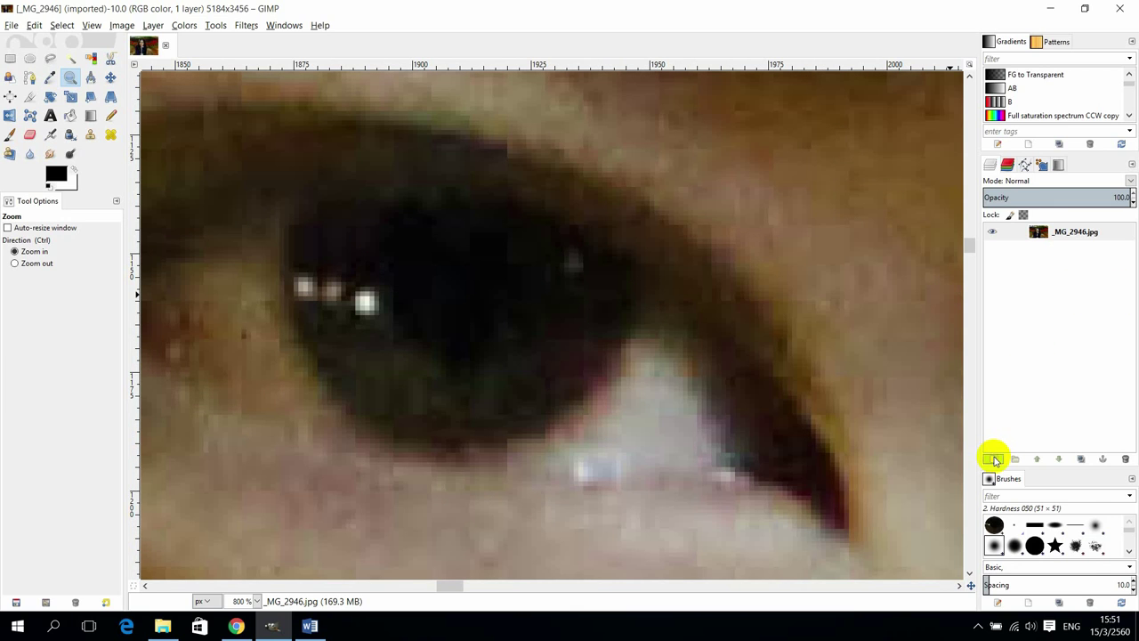
left_click(994, 458)
left_click(998, 567)
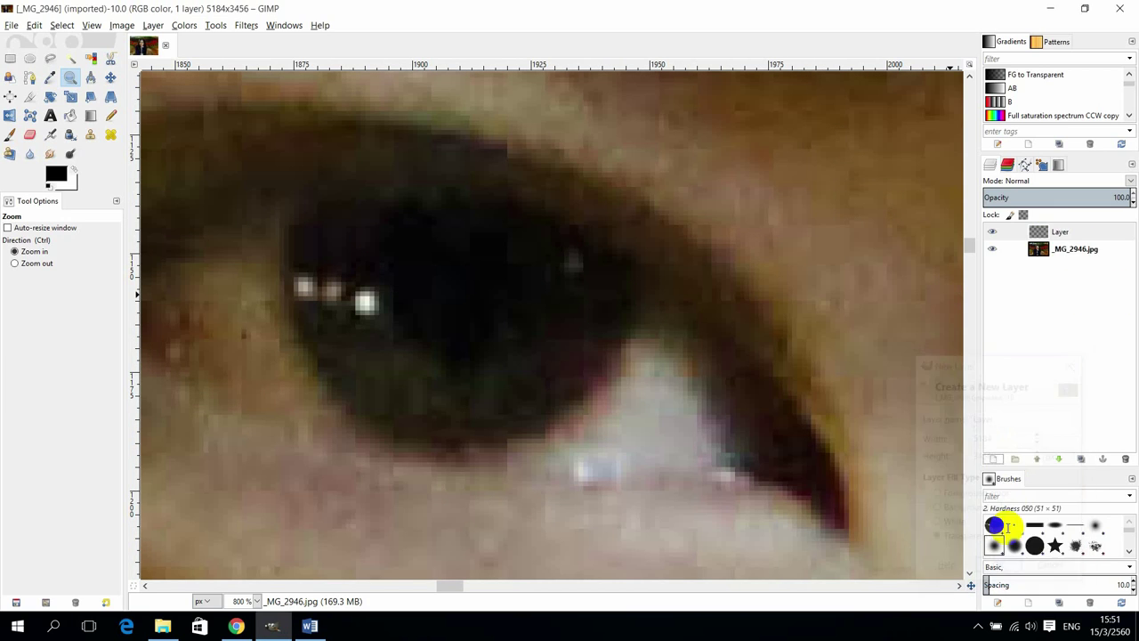
On the _MG_2946.jpg layer, draw an elliptical selection of about 71 × 62 px around the iris of the enlarged eye.
left_click(1057, 253)
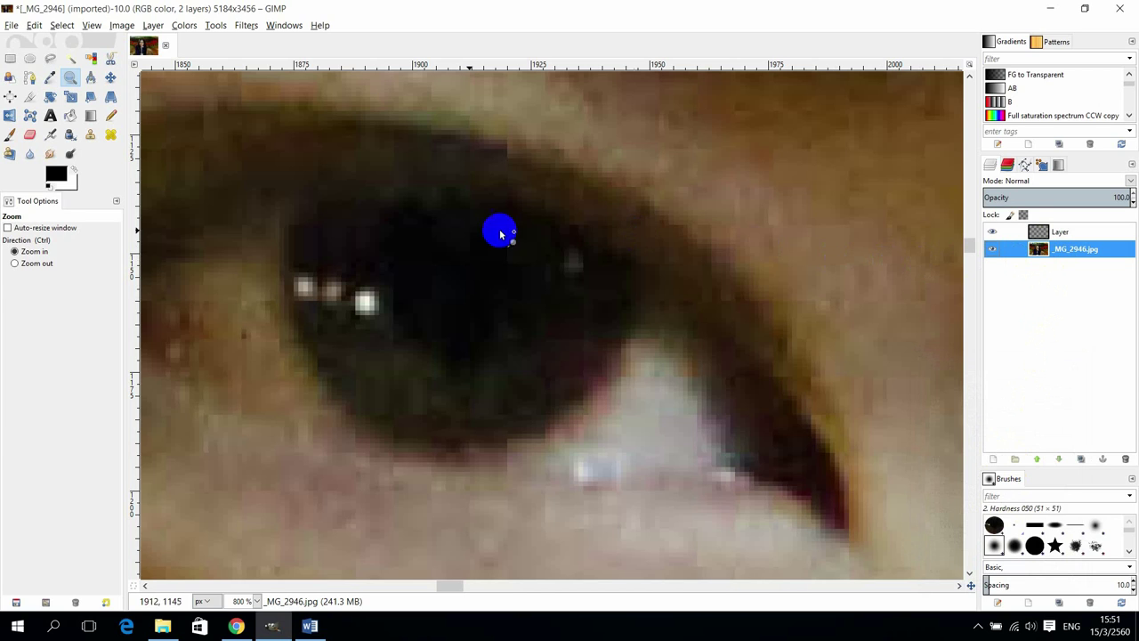
left_click(29, 61)
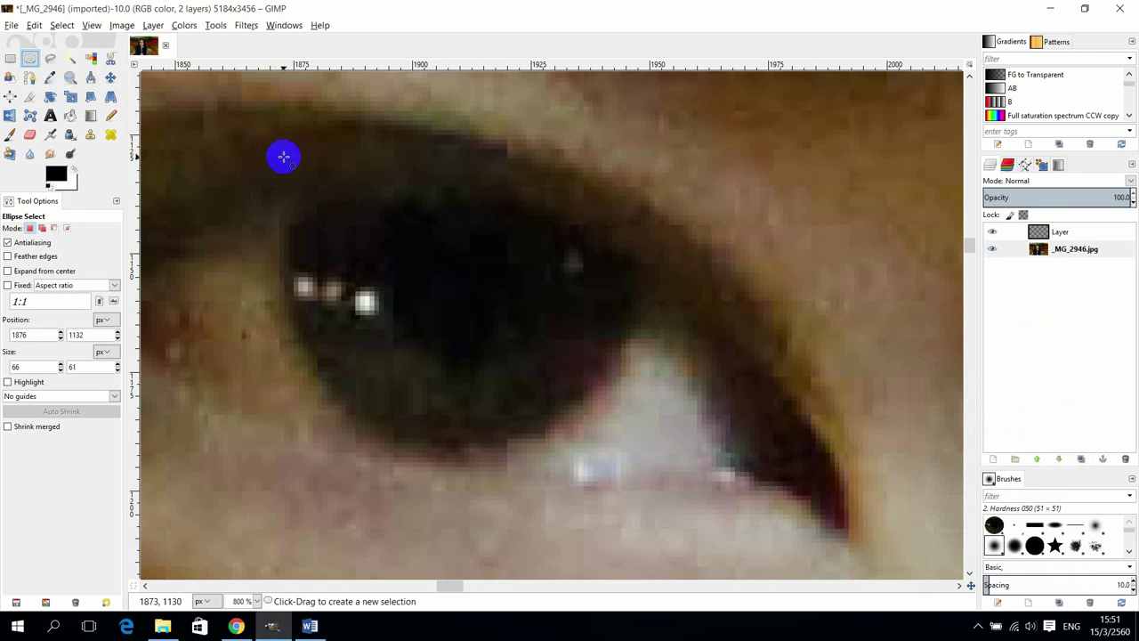
left_click_drag(292, 160, 630, 451)
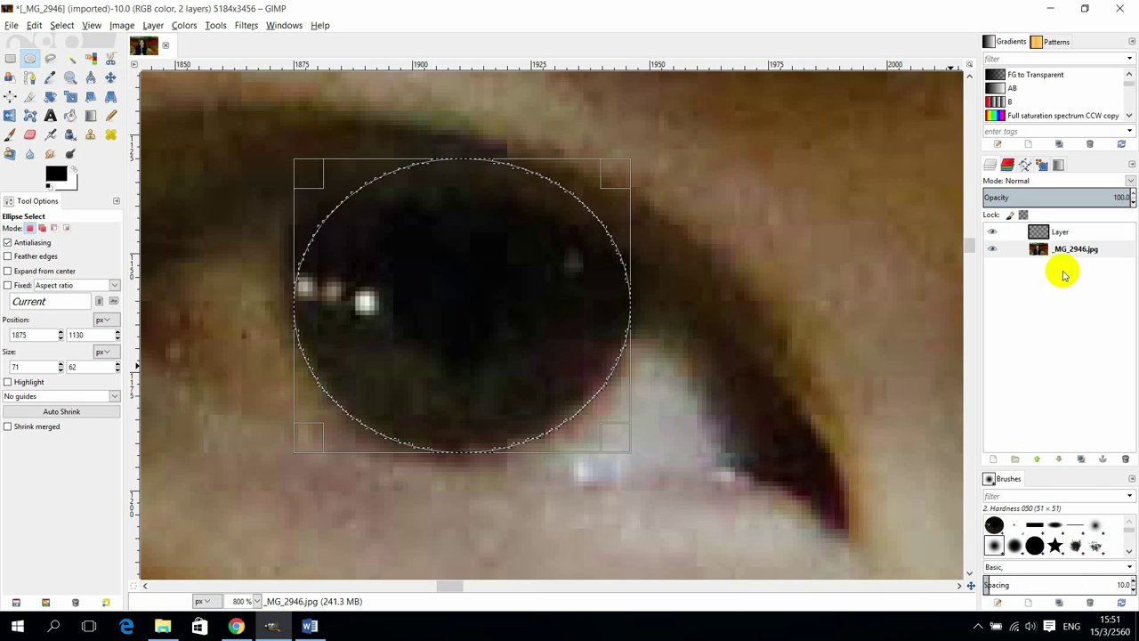
Copy the selected iris from the _MG_2946.jpg layer and paste it as a new layer of its own.
key("ctrl+c")
key("ctrl+v")
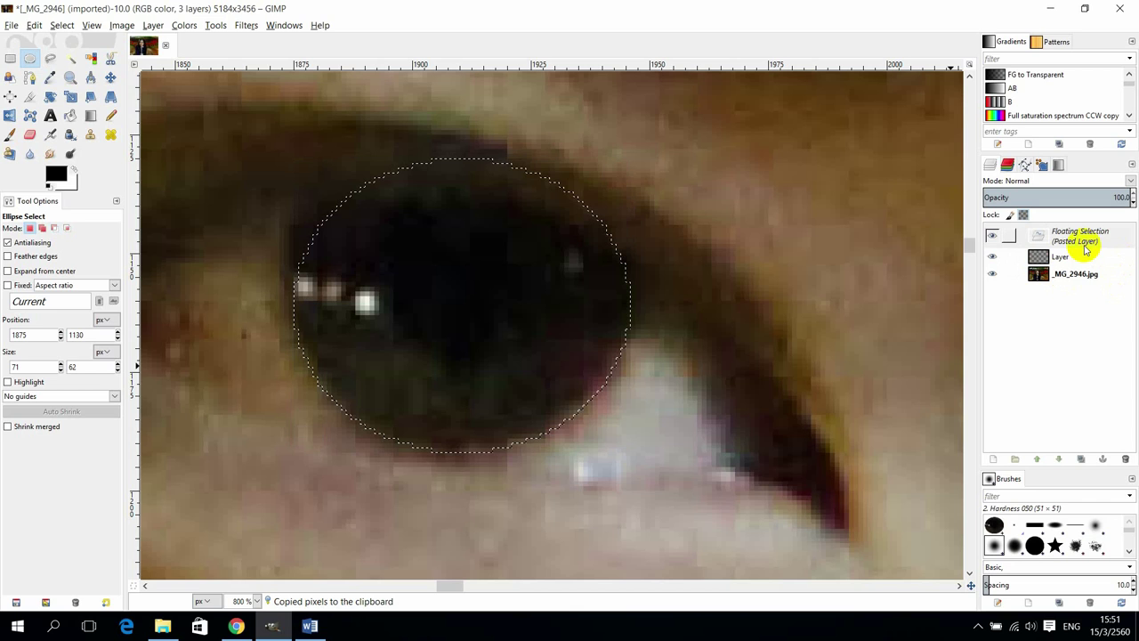
right_click(1084, 249)
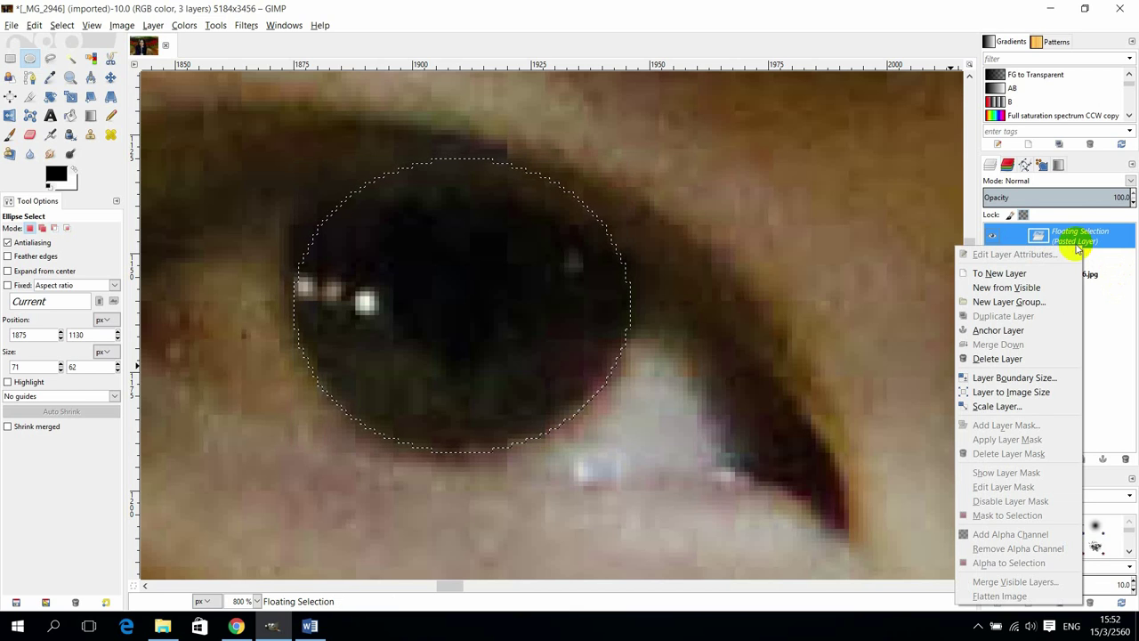
left_click(986, 274)
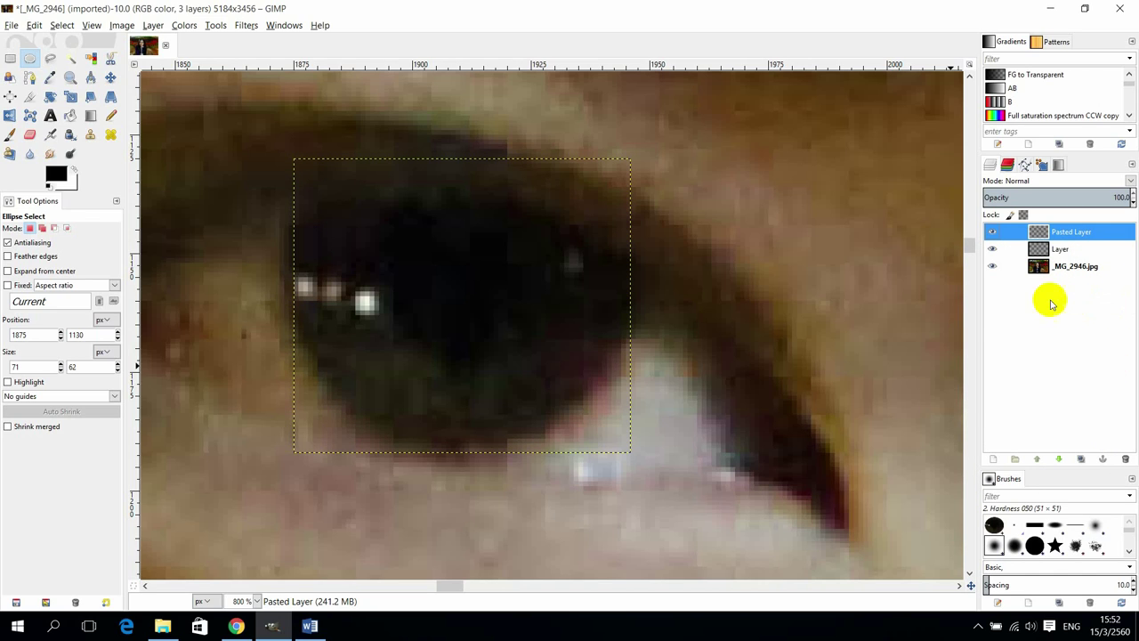
Hide the _MG_2946.jpg layer and erase the three bright light reflections from the pasted iris.
left_click(992, 266)
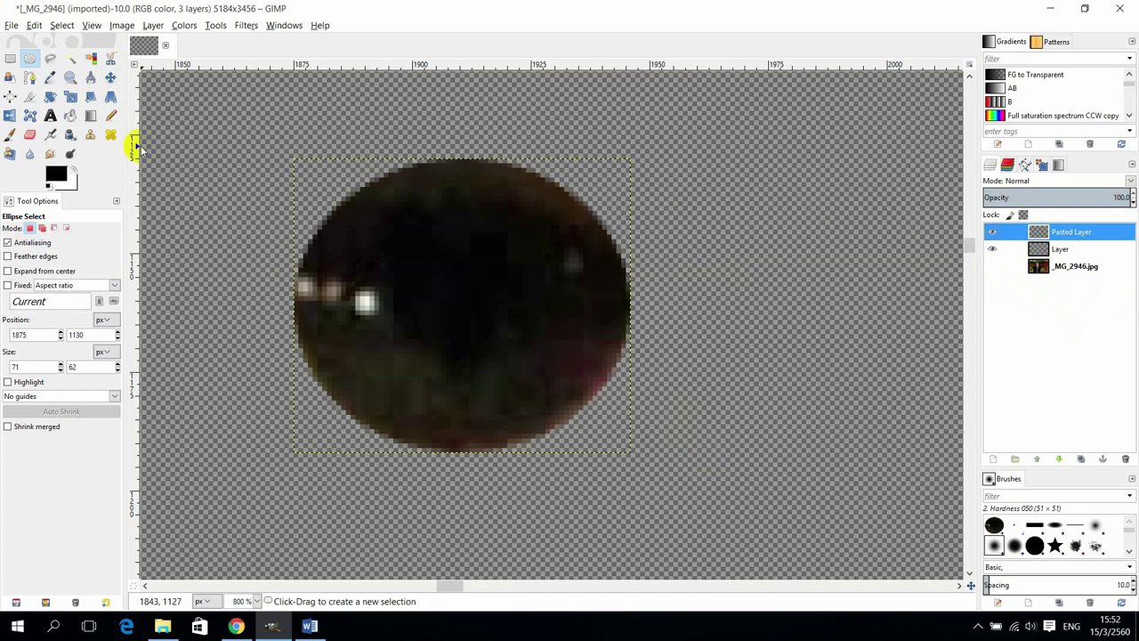
left_click(27, 135)
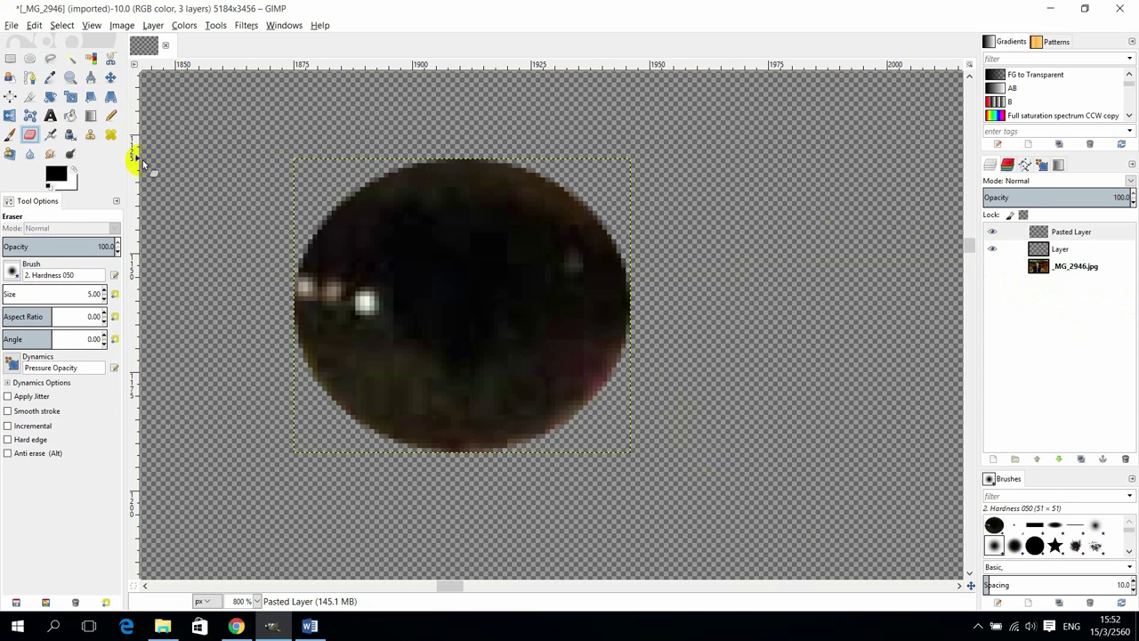
left_click(365, 304)
left_click(332, 291)
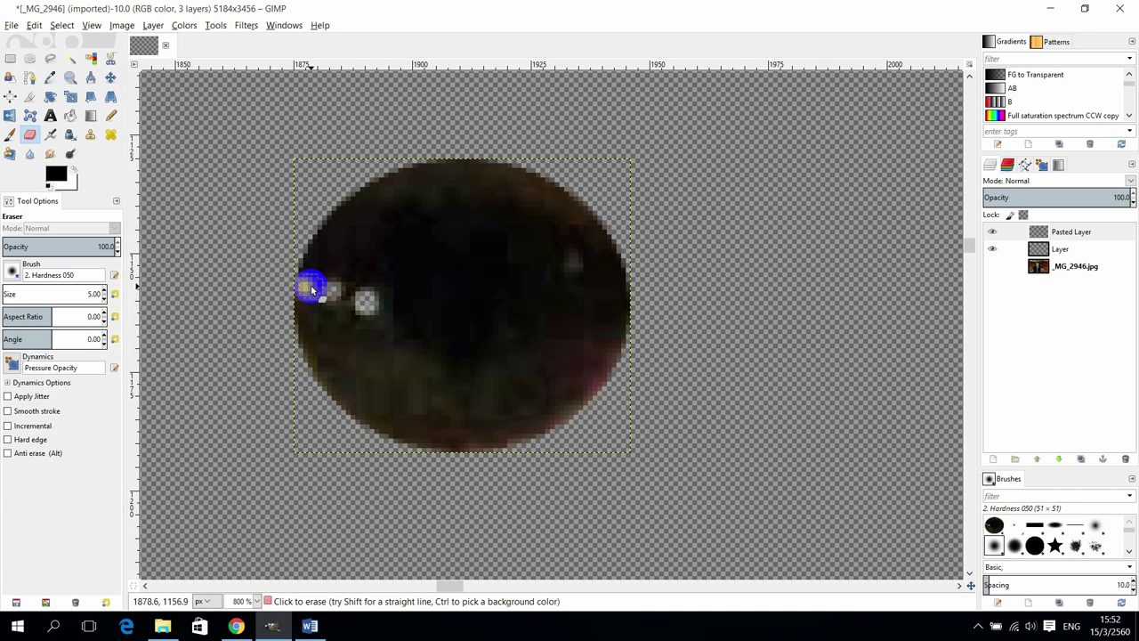
left_click(302, 284)
Colorize the pasted iris layer blue with hue 204, saturation 56 and lightness 4.
left_click(182, 26)
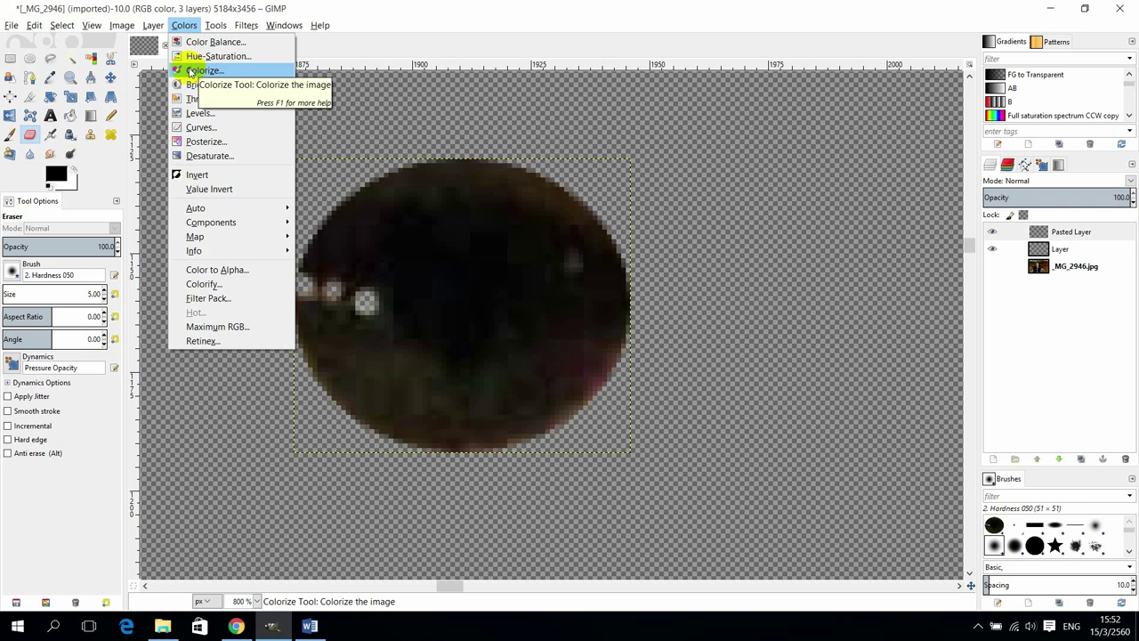
left_click(191, 71)
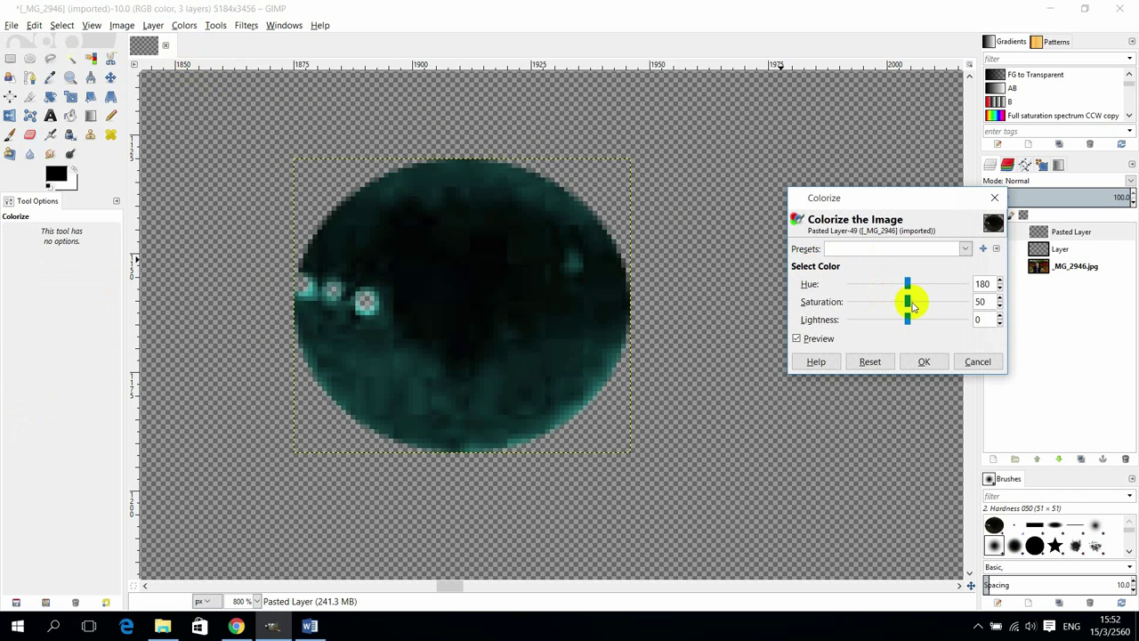
mouse_move(910, 303)
left_mouse_down()
mouse_move(940, 302)
mouse_move(872, 303)
mouse_move(908, 305)
mouse_move(914, 283)
mouse_move(914, 325)
left_mouse_up()
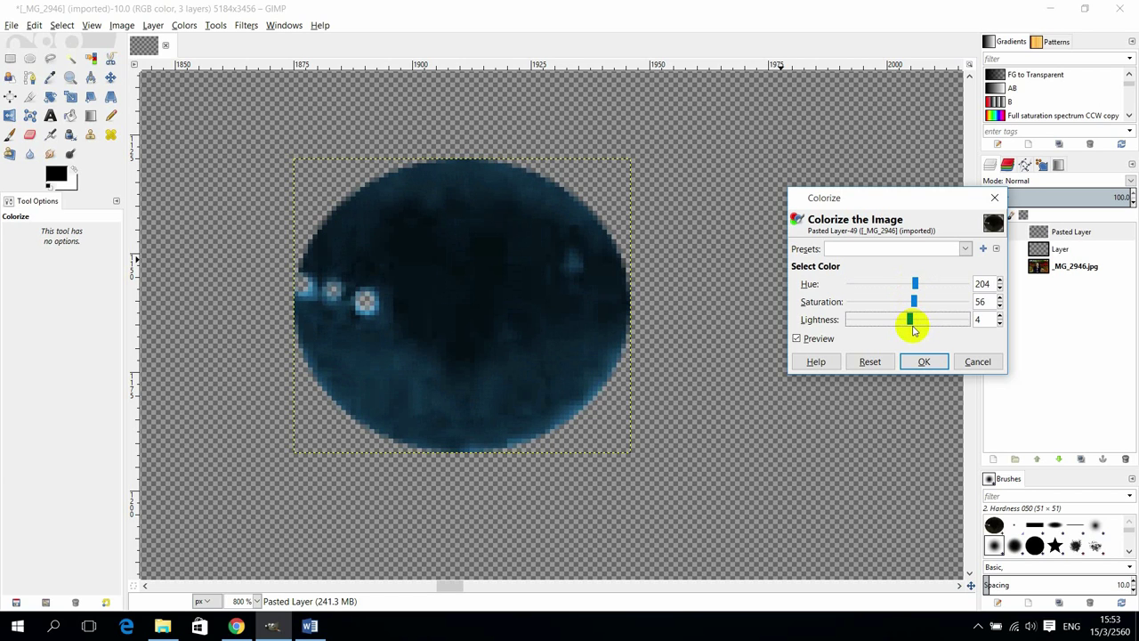
left_click(919, 362)
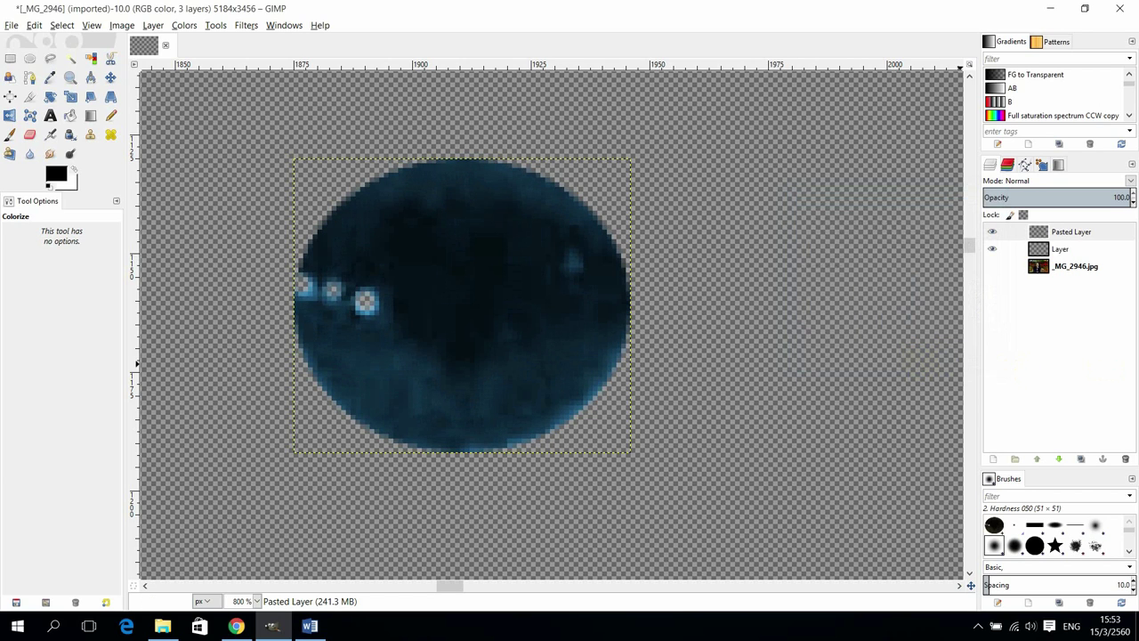
Show the _MG_2946.jpg photo layer again beneath the recoloured iris and view the whole portrait.
left_click(991, 267)
key("z")
left_click(318, 319, "ctrl")
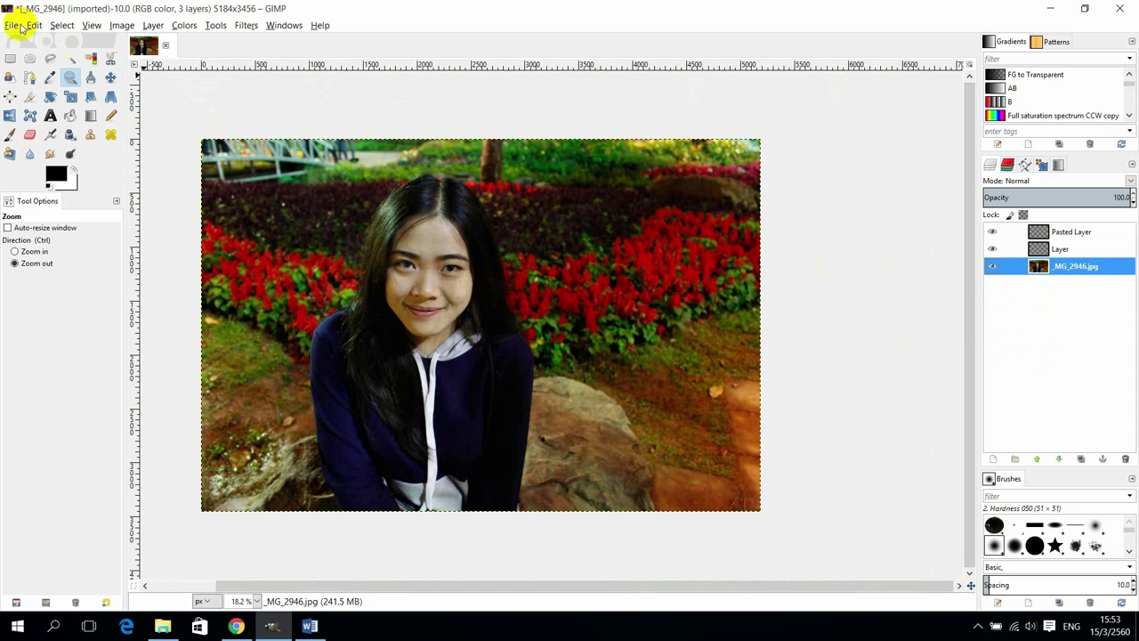
Start exporting the portrait with the recoloured iris as an image file.
left_click(15, 25)
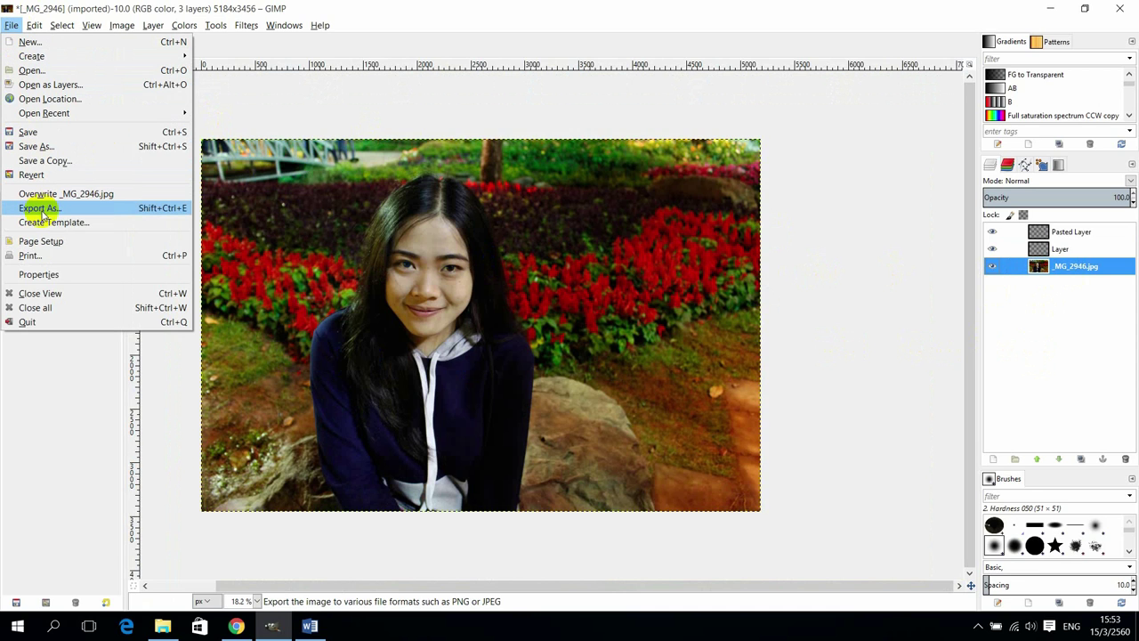
left_click(41, 210)
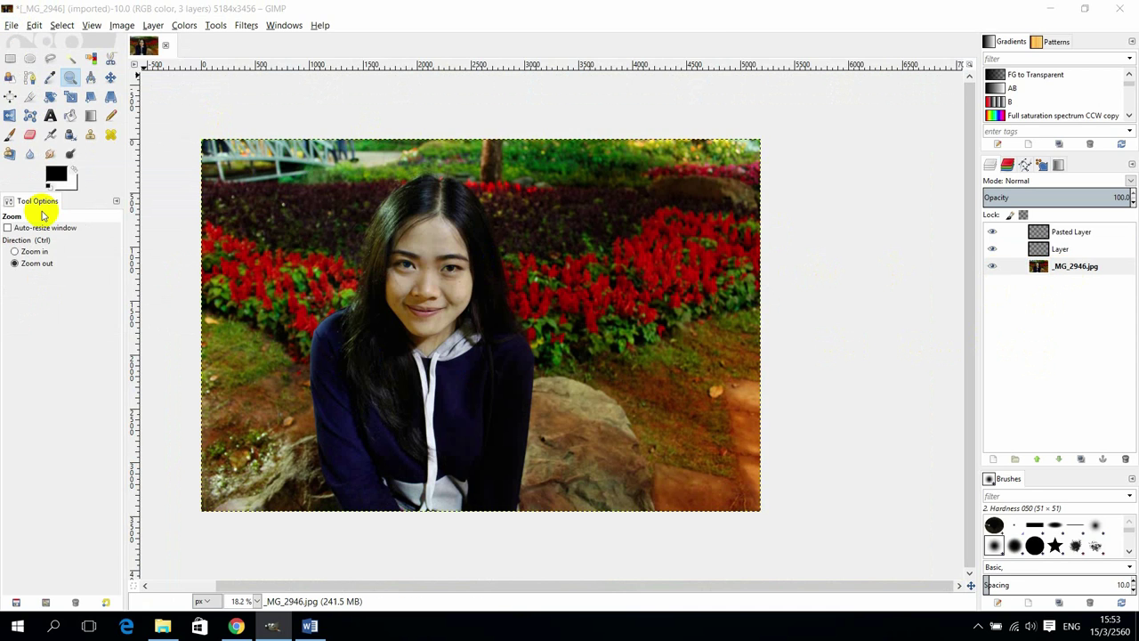